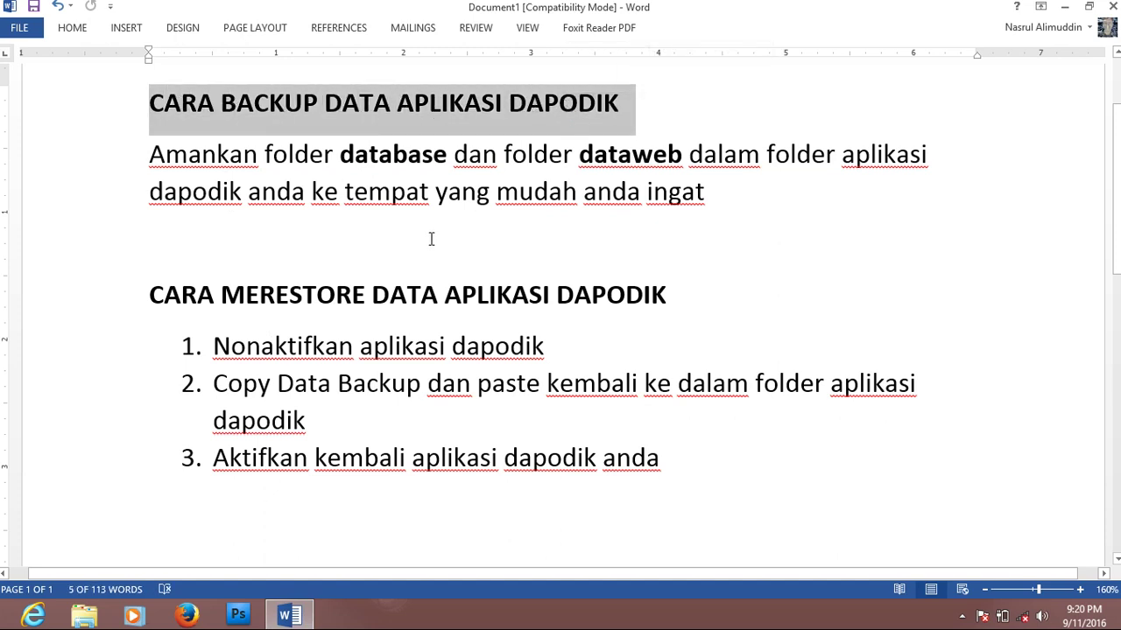
- Read the paragraph under the backup heading in the Word document, and minimise the document window
left_click(151, 158)
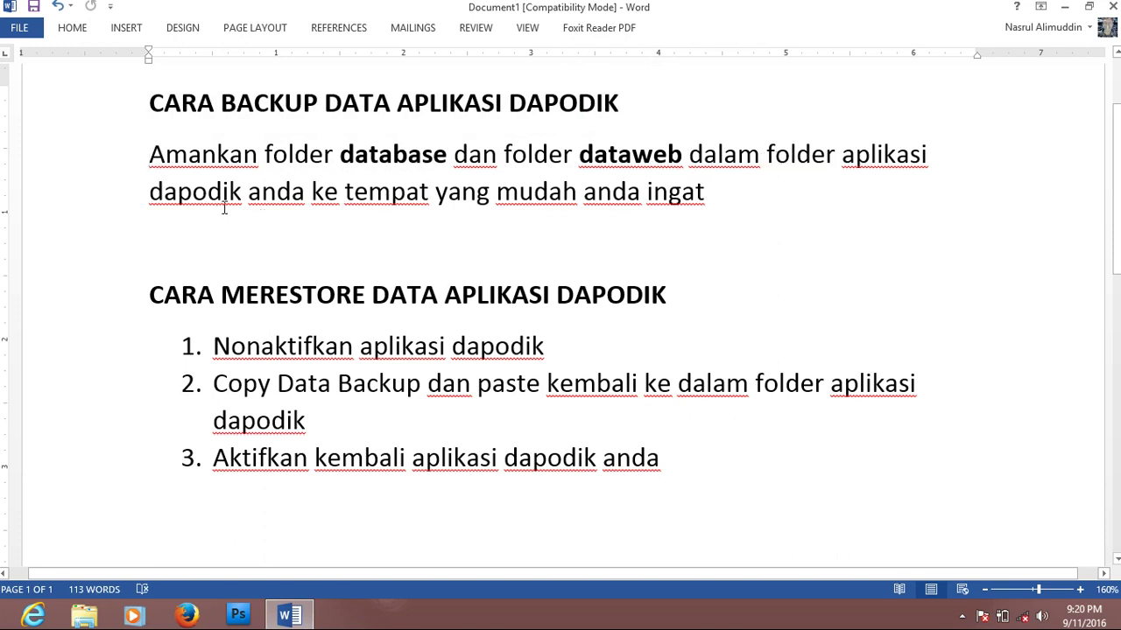
triple_click(705, 197)
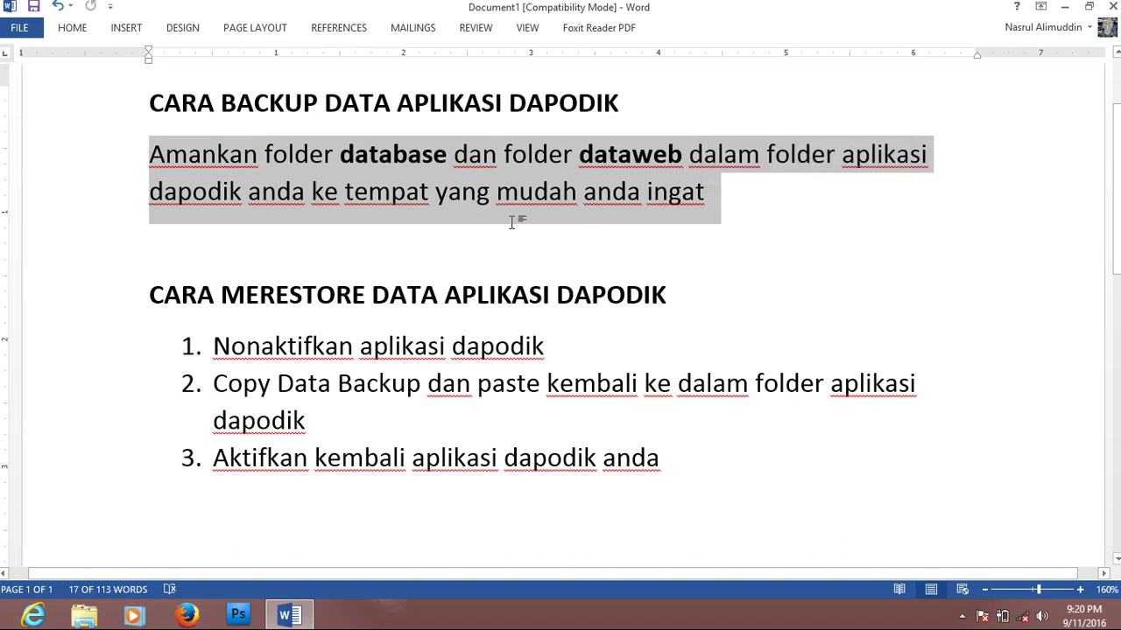
left_click(1064, 7)
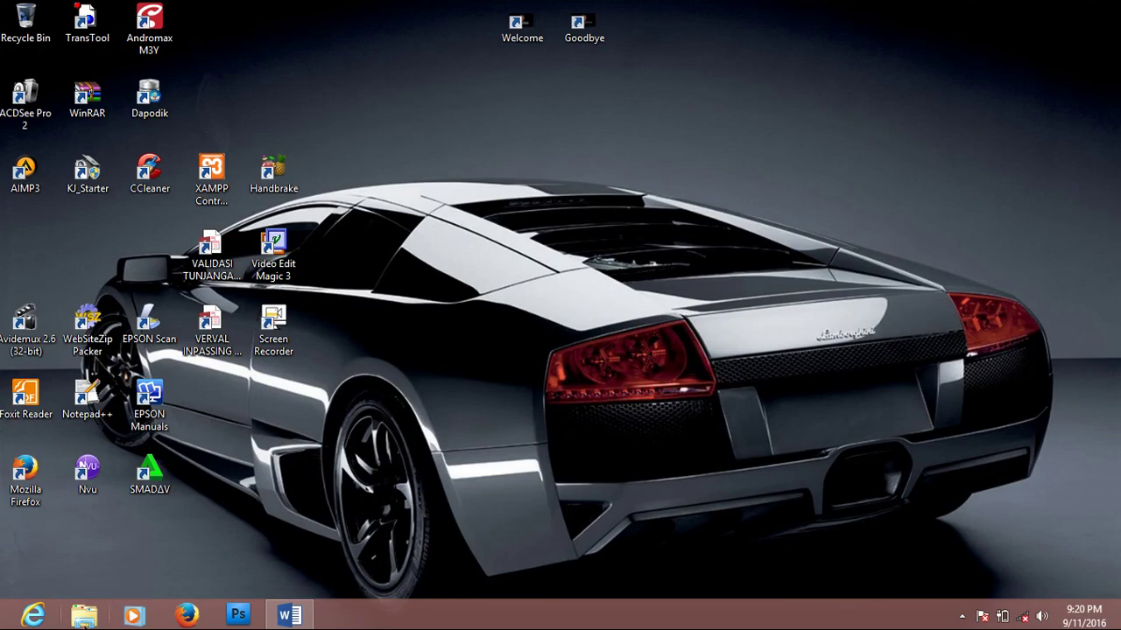
- In File Explorer, open the Dapodik folder inside Program Files (x86) on Local Disk (C:)
left_click(84, 615)
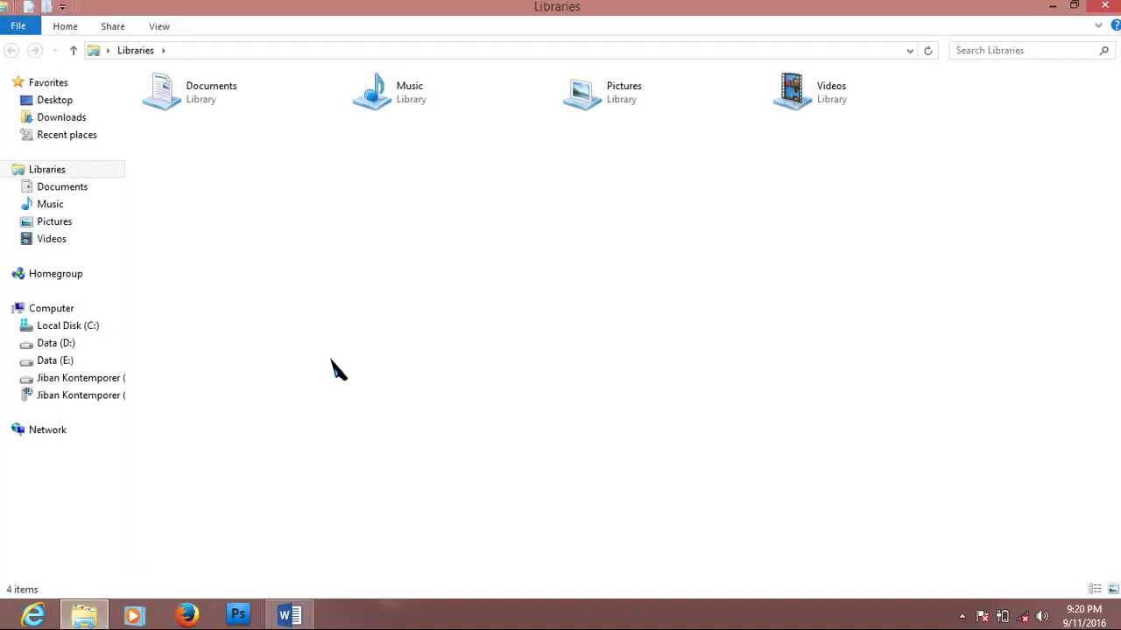
left_click(85, 332)
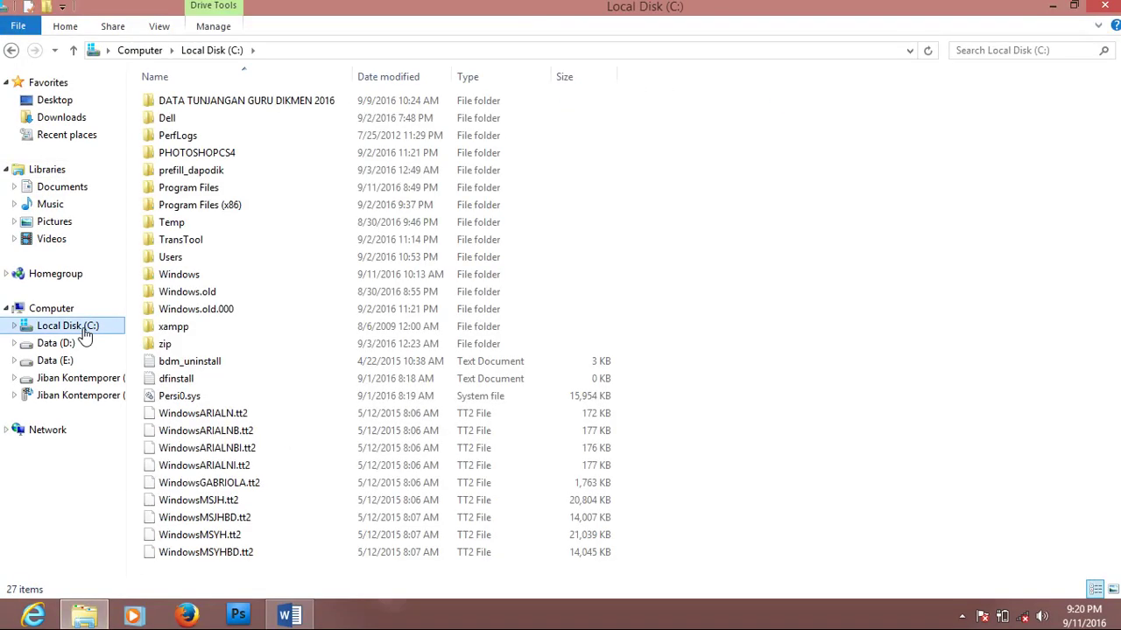
double_click(232, 209)
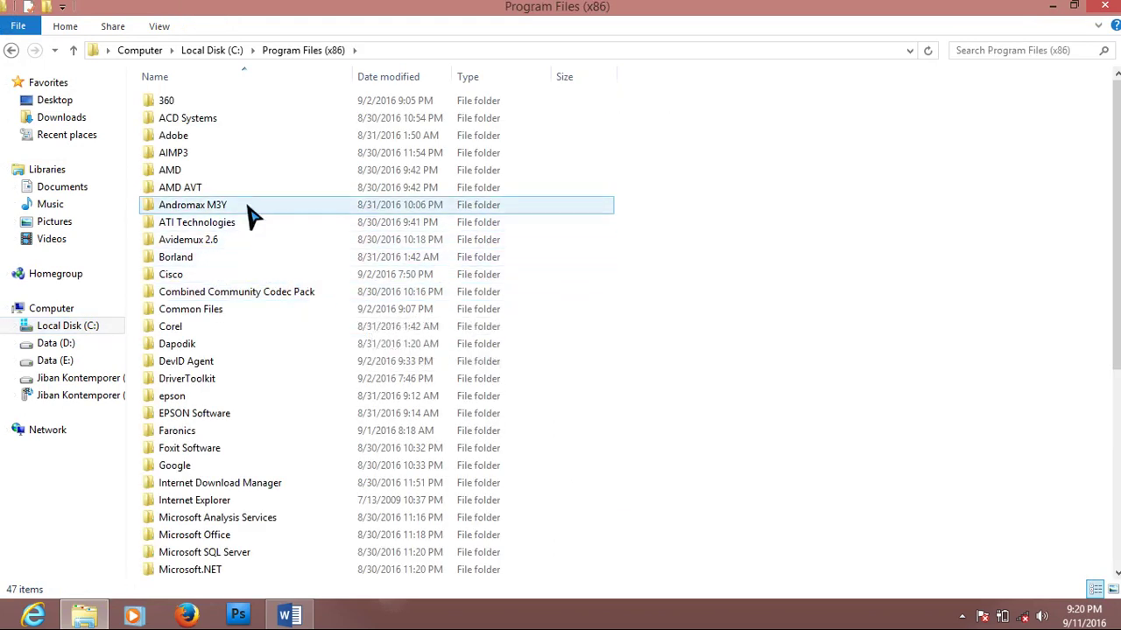
double_click(175, 343)
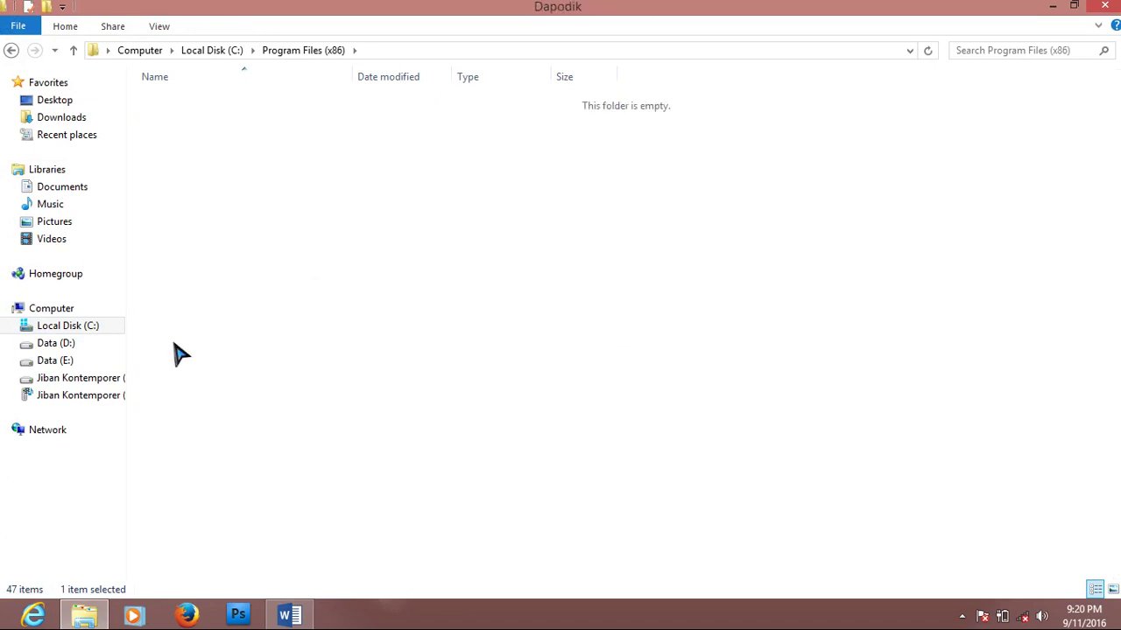
- Copy the database and dataweb folders together from the Dapodik folder
left_click(224, 123)
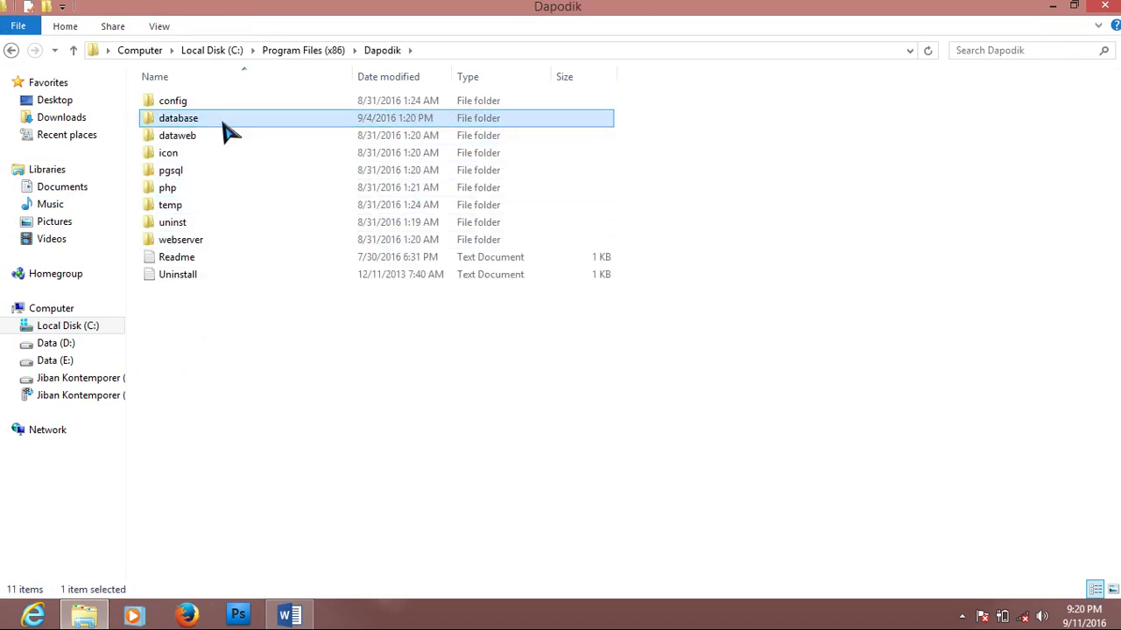
left_click(219, 136, "ctrl")
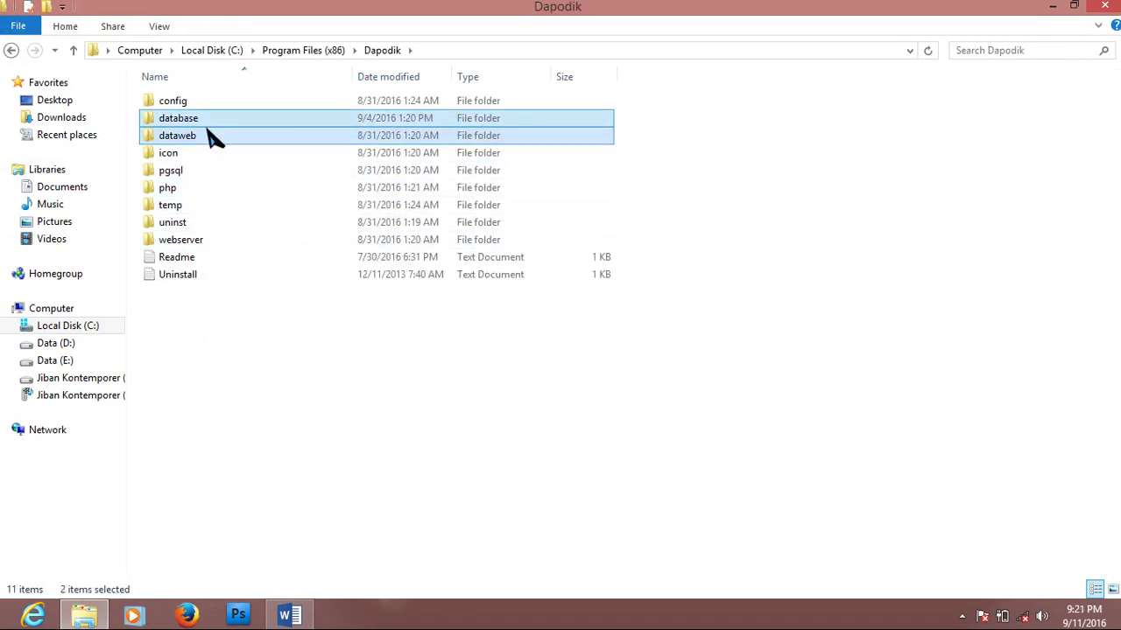
right_click(209, 131)
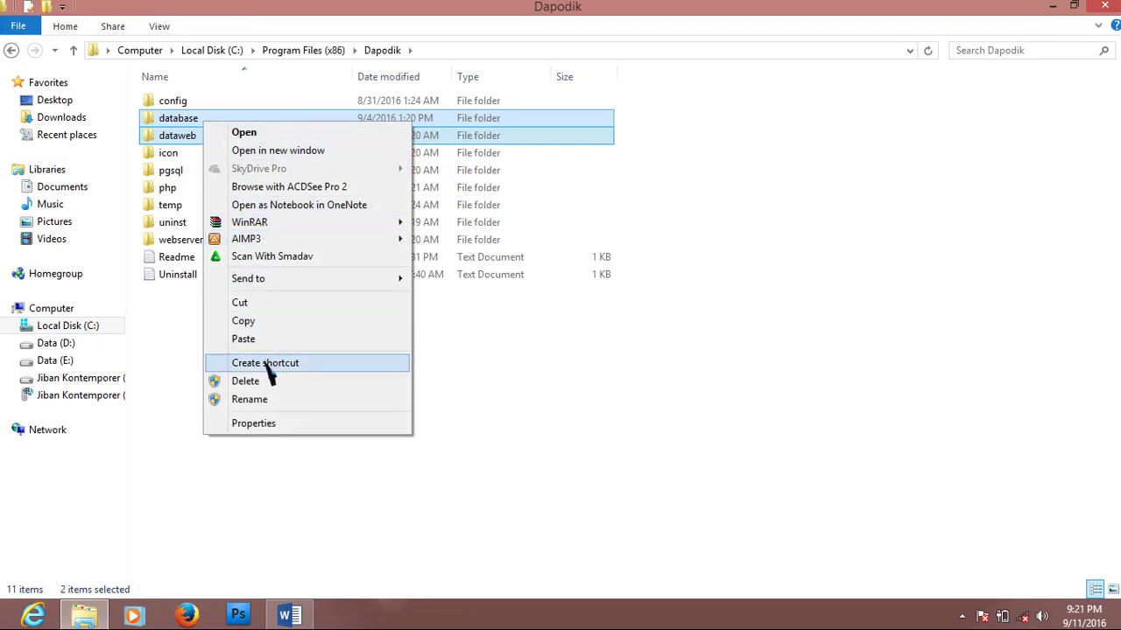
left_click(270, 320)
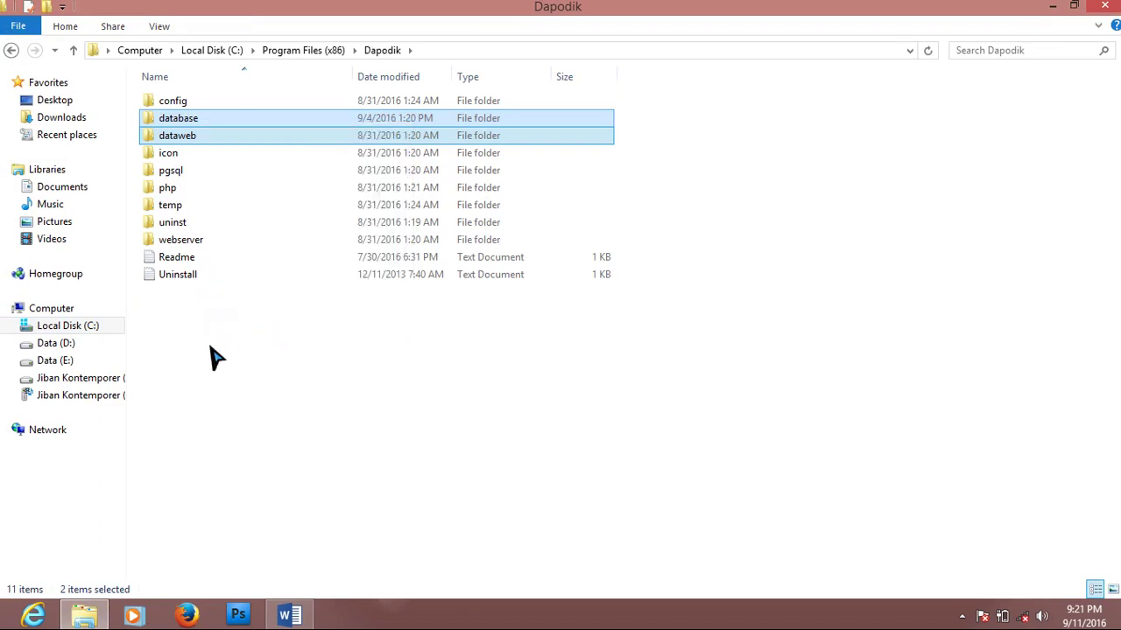
- Create a folder named "Backup Data Aplikasi Dapodik" on the Data (D:) drive
left_click(54, 348)
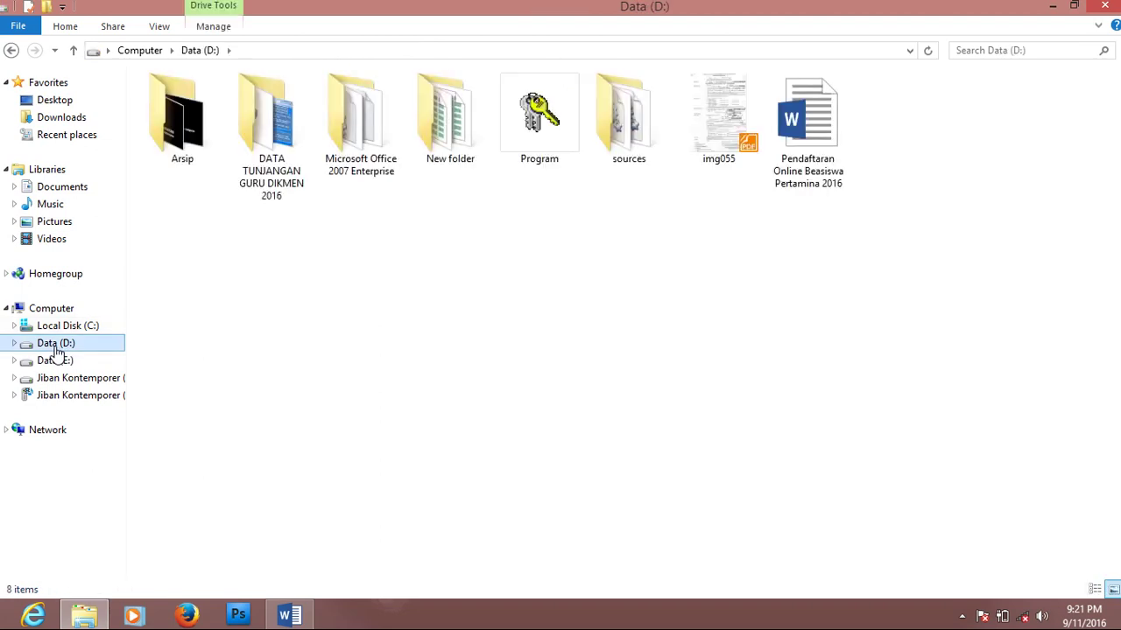
right_click(219, 250)
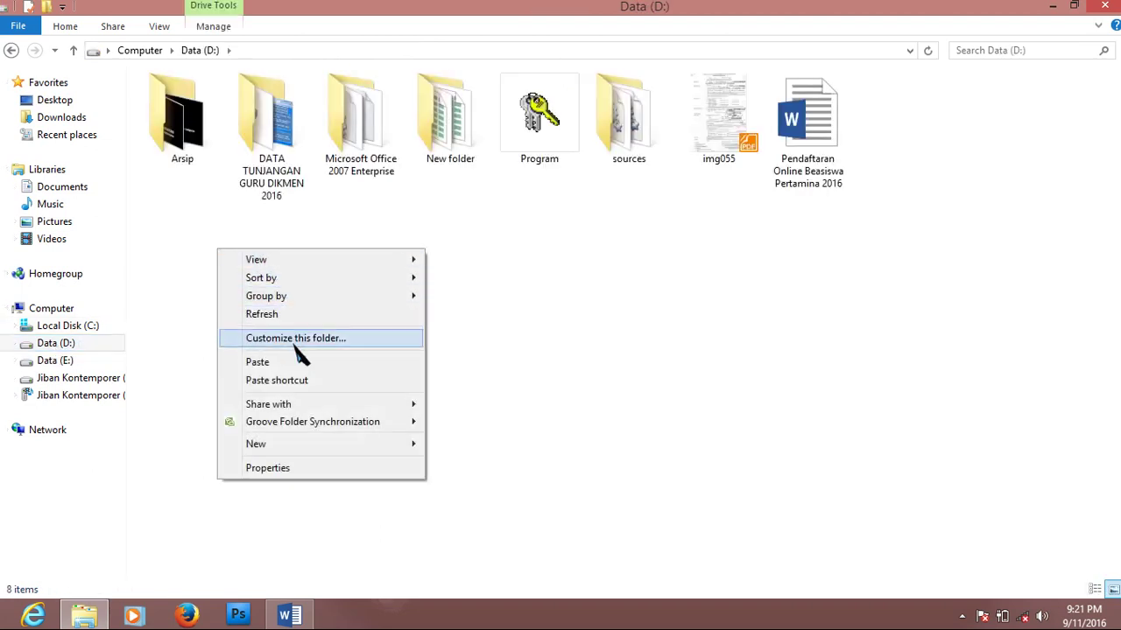
mouse_move(311, 441)
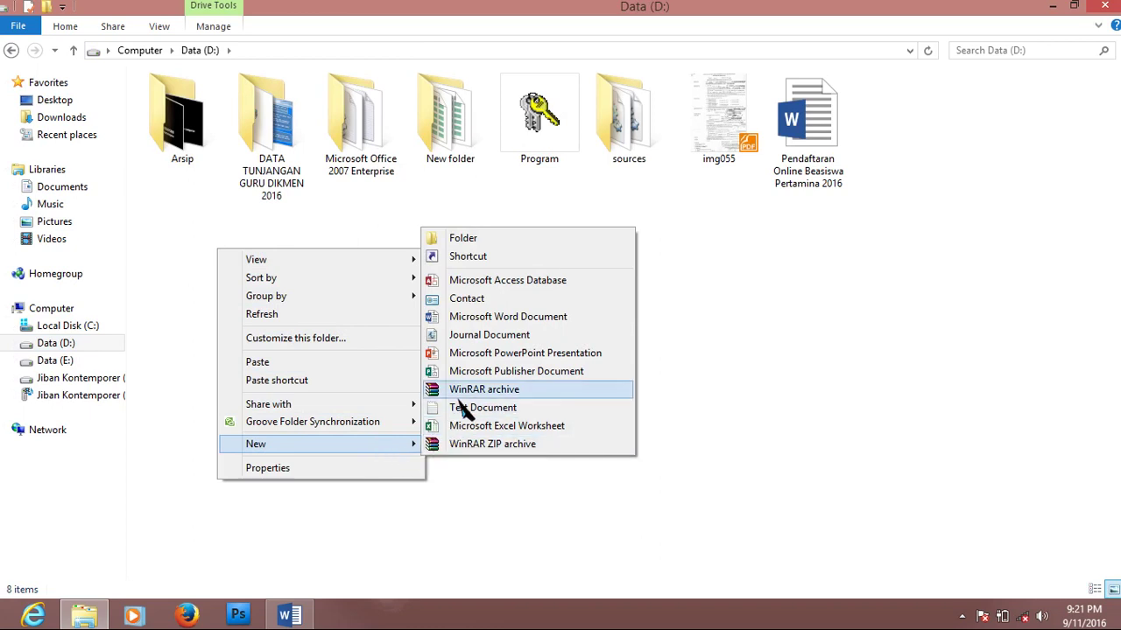
left_click(481, 245)
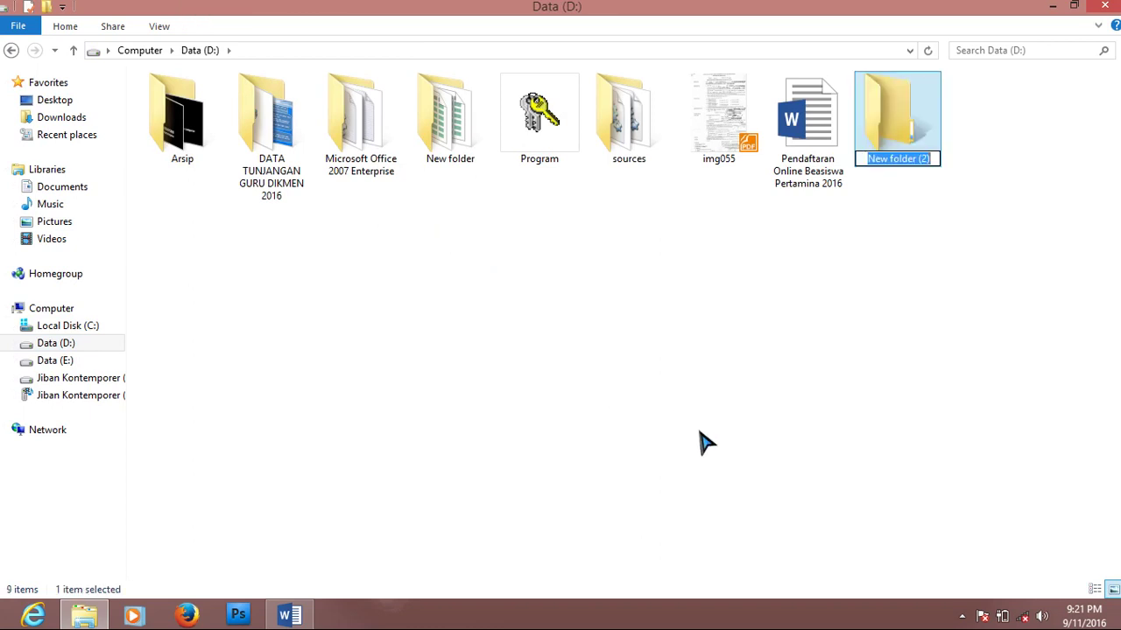
type("Bac")
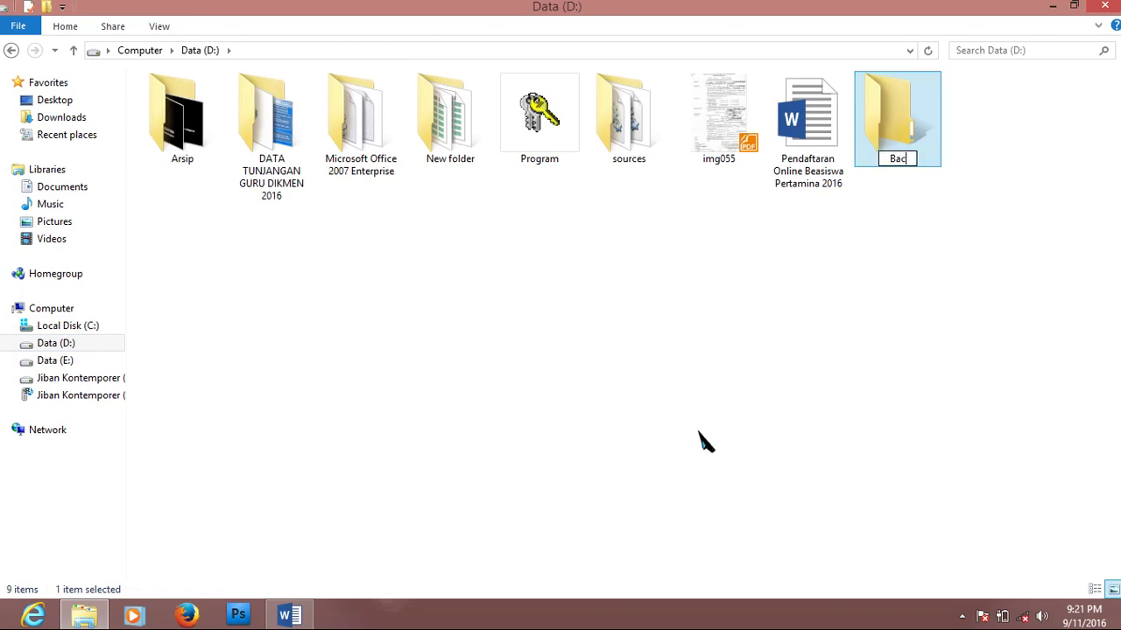
type("kup Data Aplik")
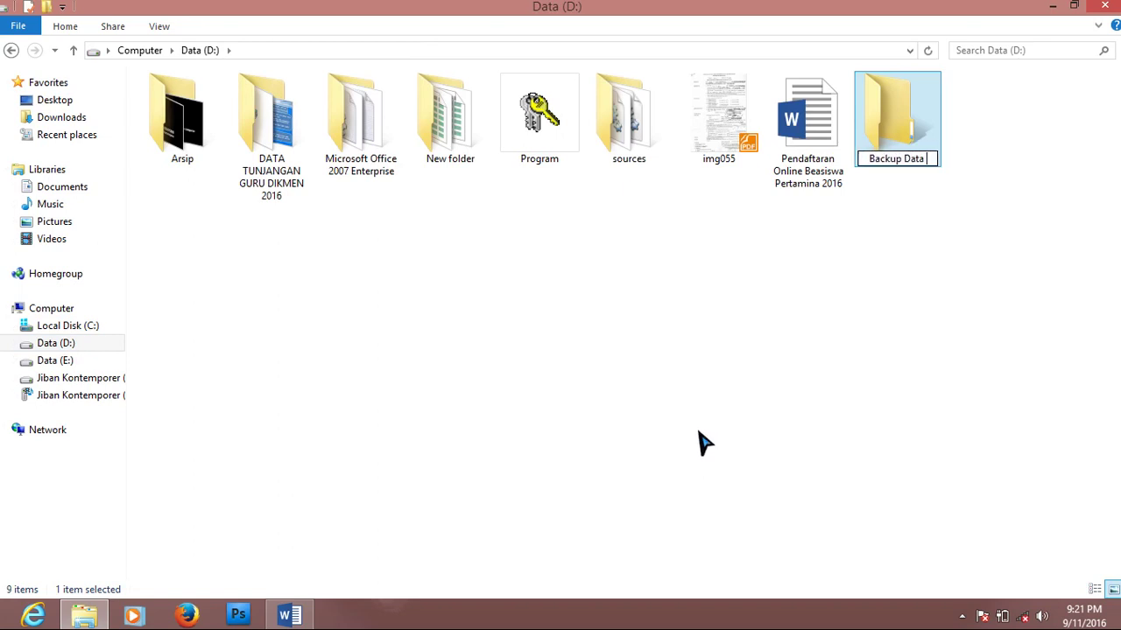
type("as")
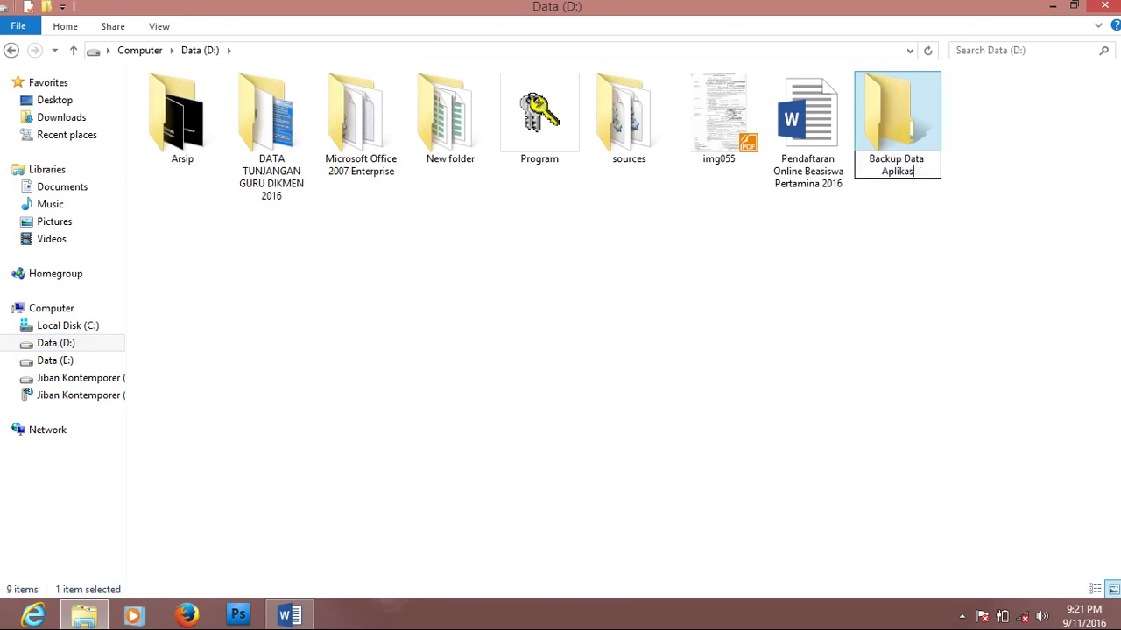
type("i Dapodik")
left_click(882, 125)
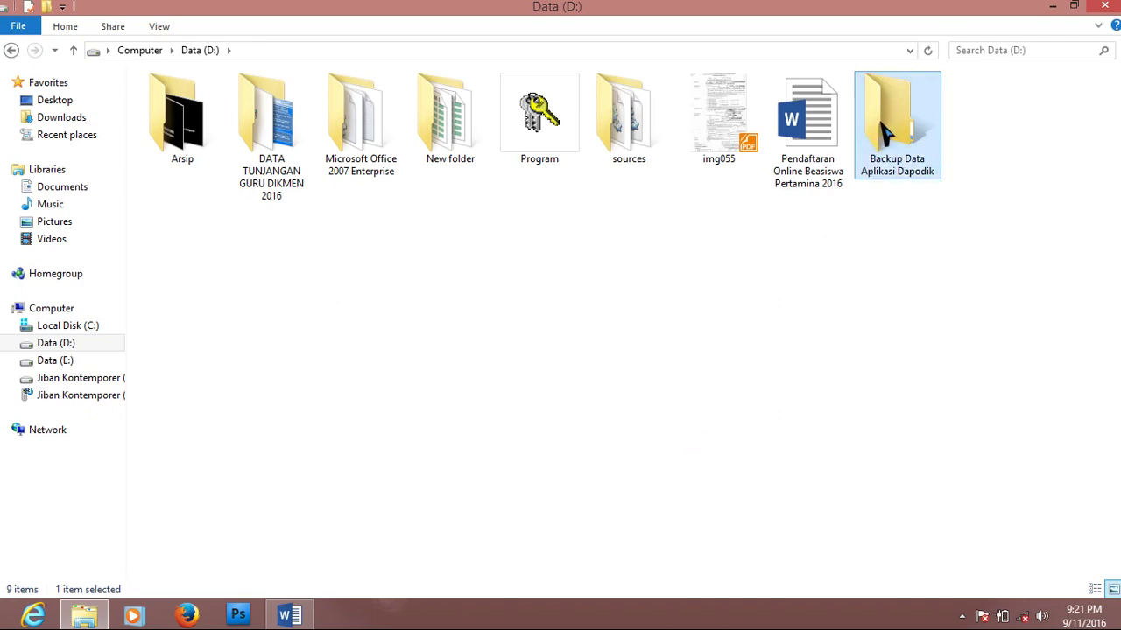
- Paste the copied database and dataweb folders into the Backup Data Aplikasi Dapodik folder
double_click(888, 129)
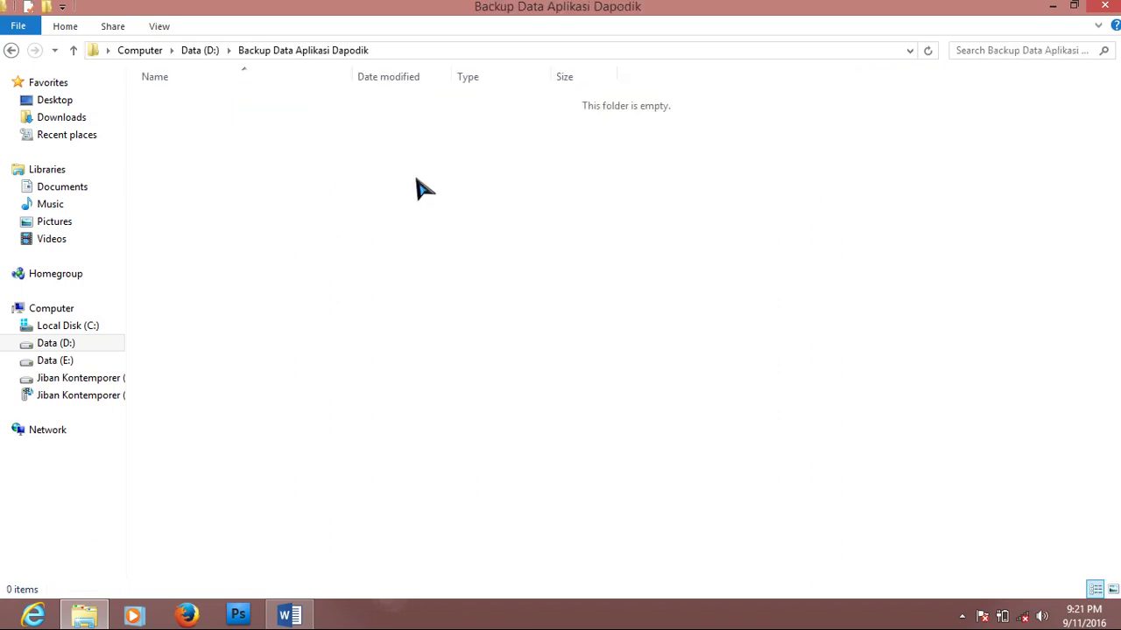
right_click(349, 150)
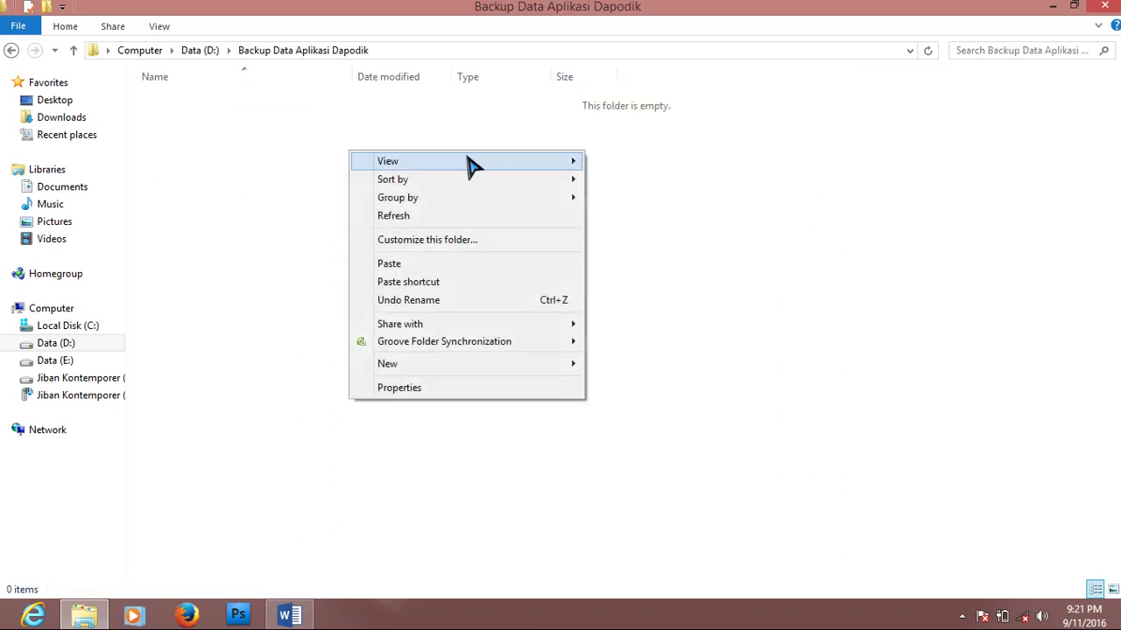
left_click(457, 263)
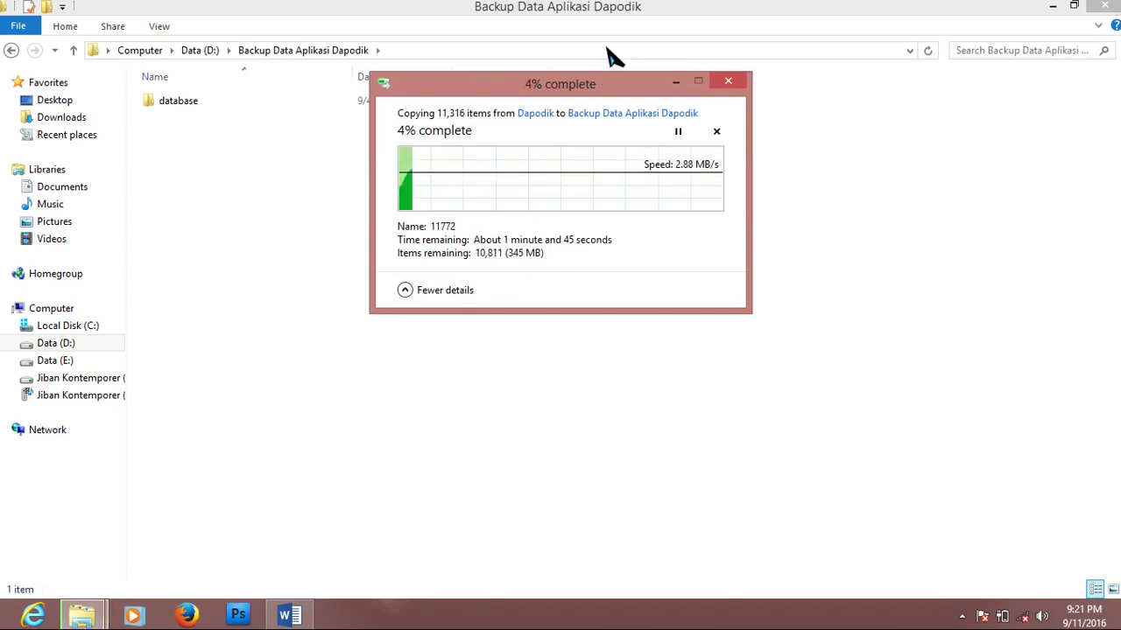
left_click(610, 5)
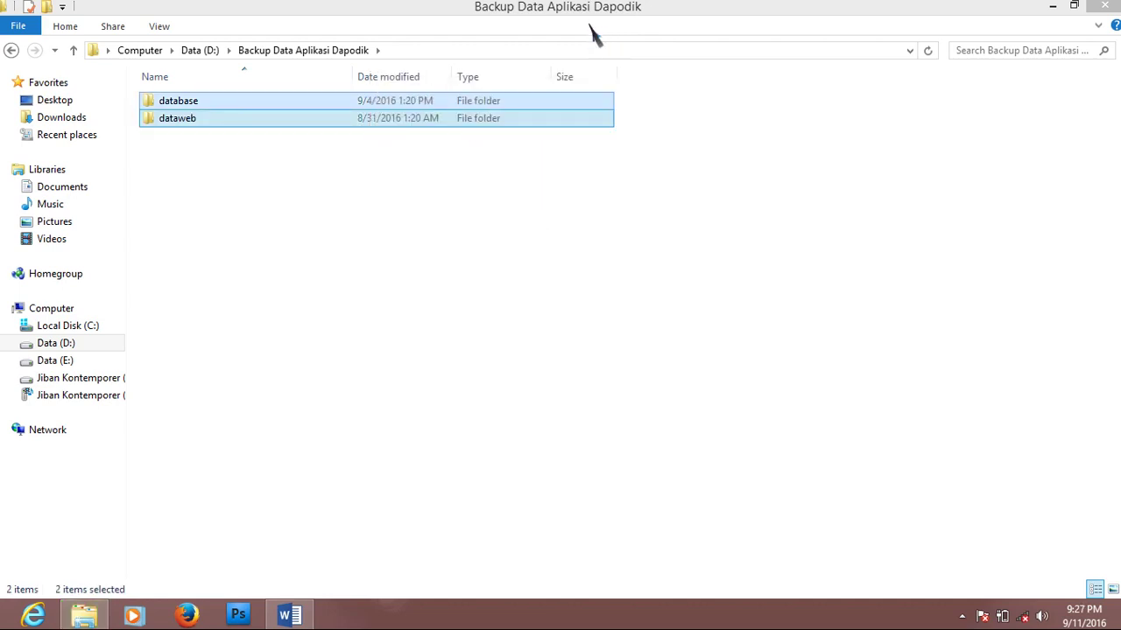
- Switch to the Word document, replace all its text with "Data Aplikasi Dapodik Sudah Dibackup", and undo the replacement
left_click(309, 615)
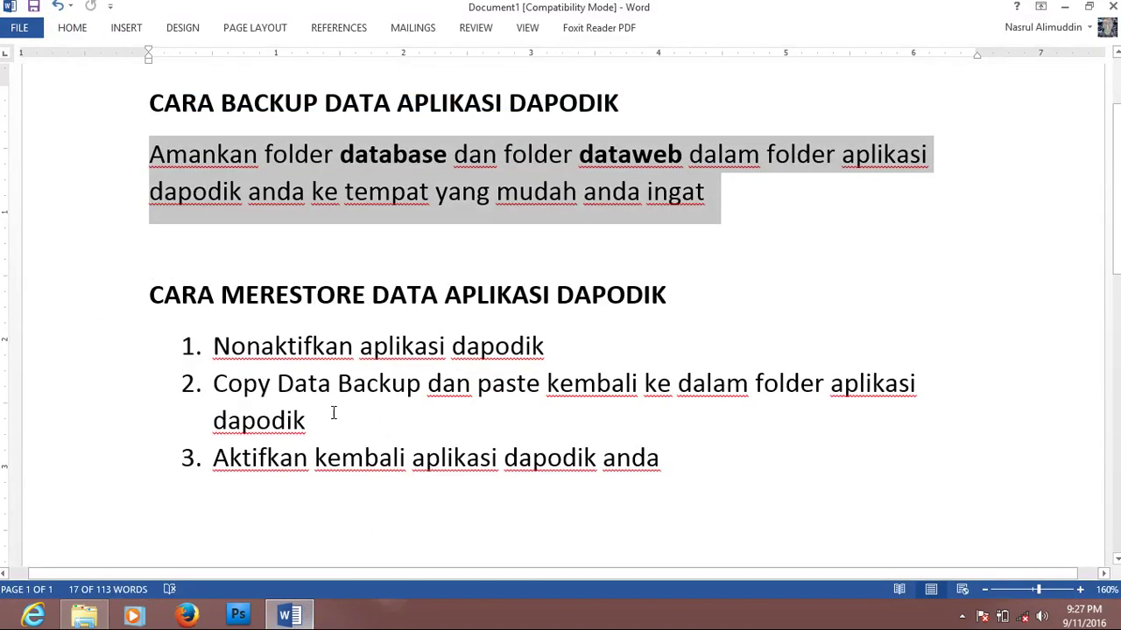
key("ctrl+a")
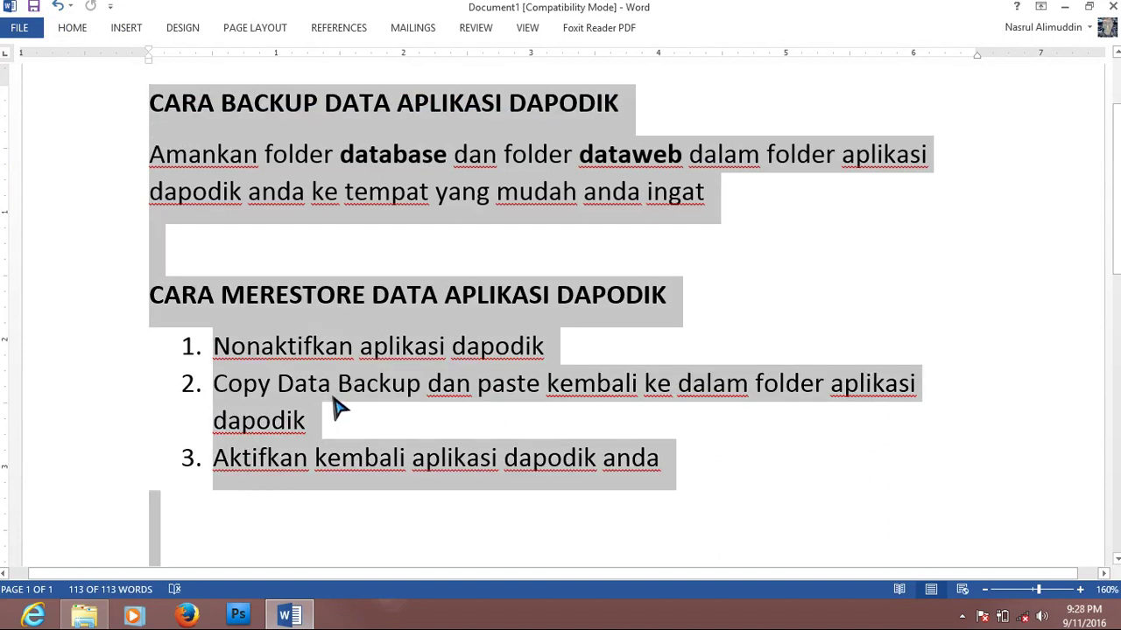
type("Data")
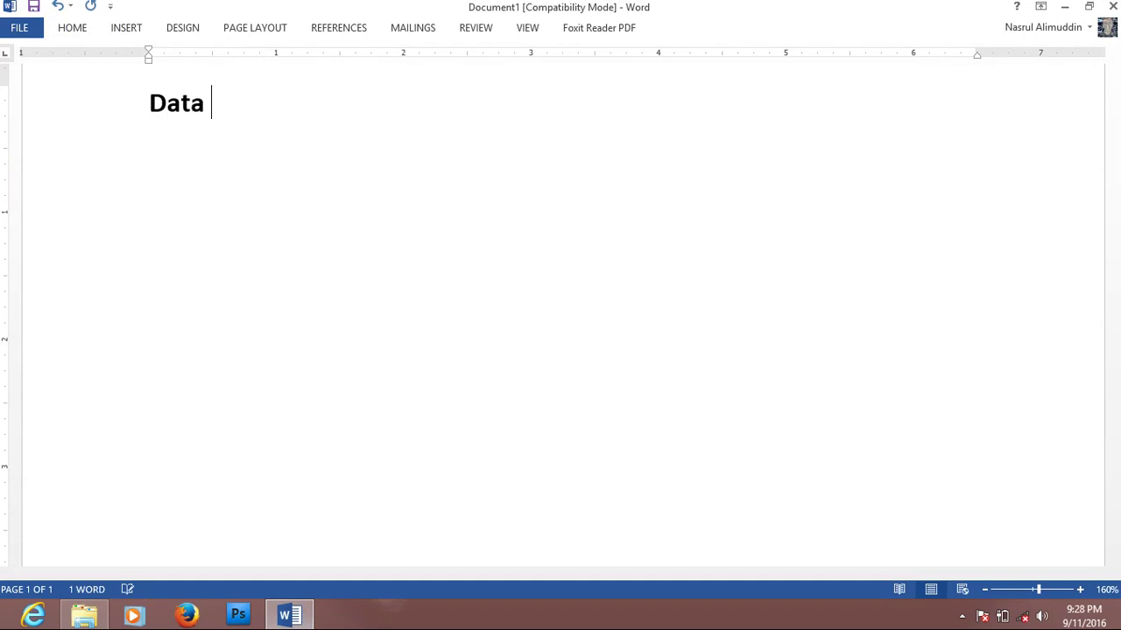
type(" Aplikasi ")
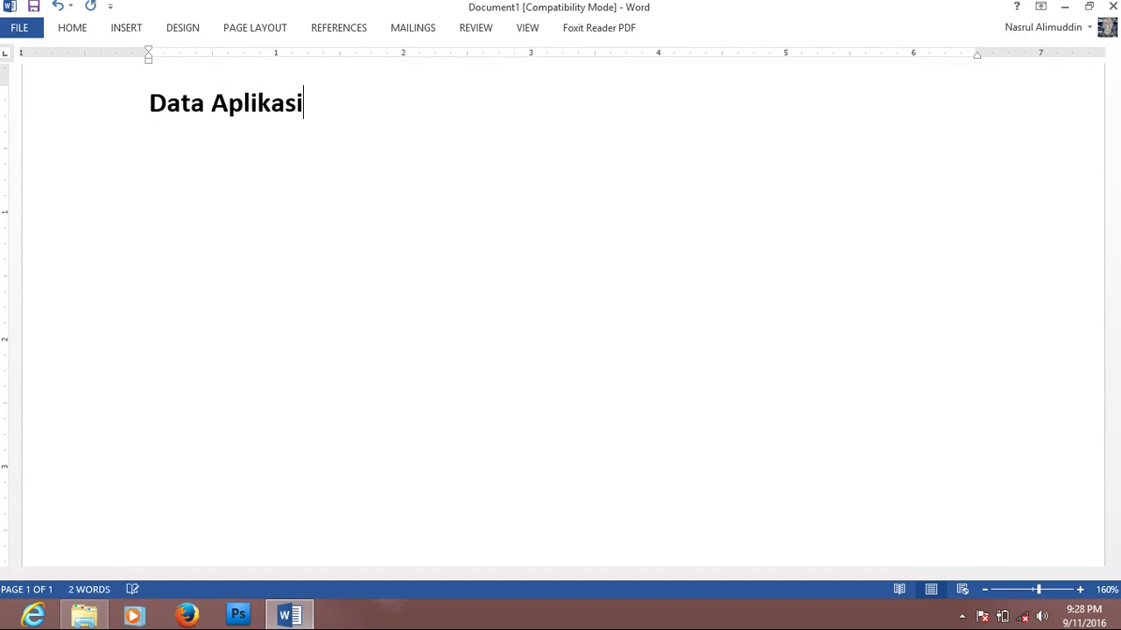
type("Dapo")
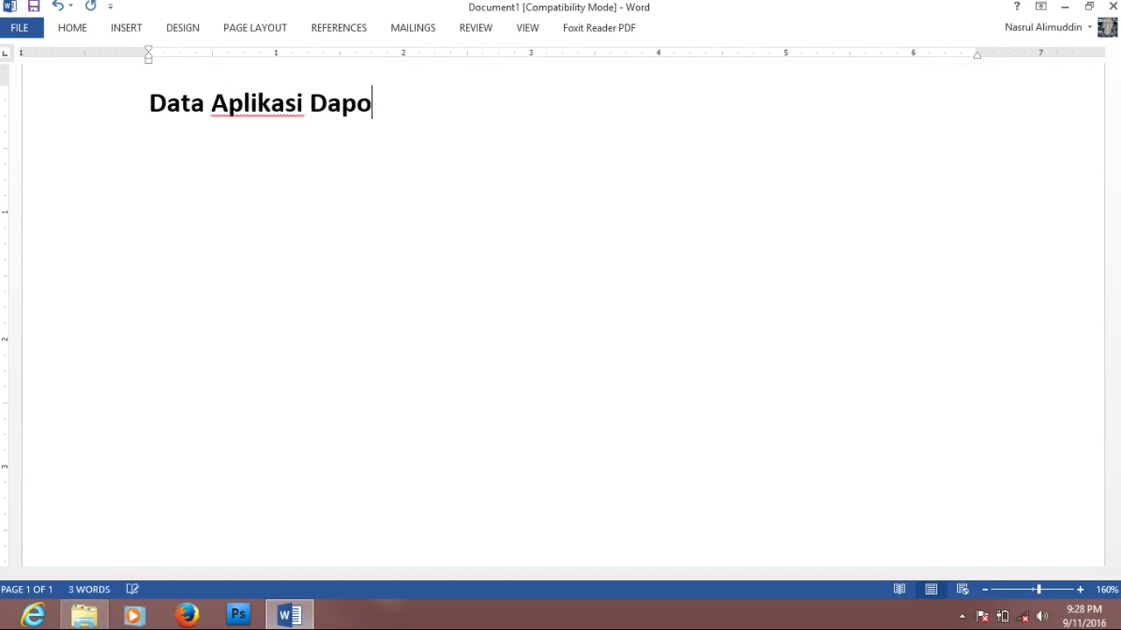
type("dik ")
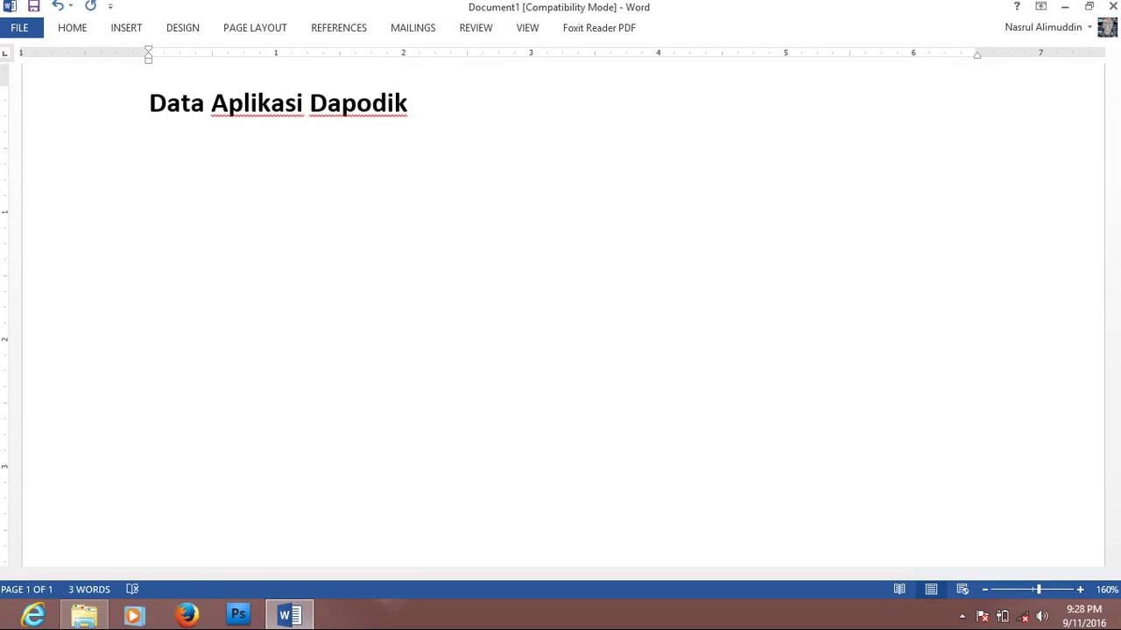
type("Suda")
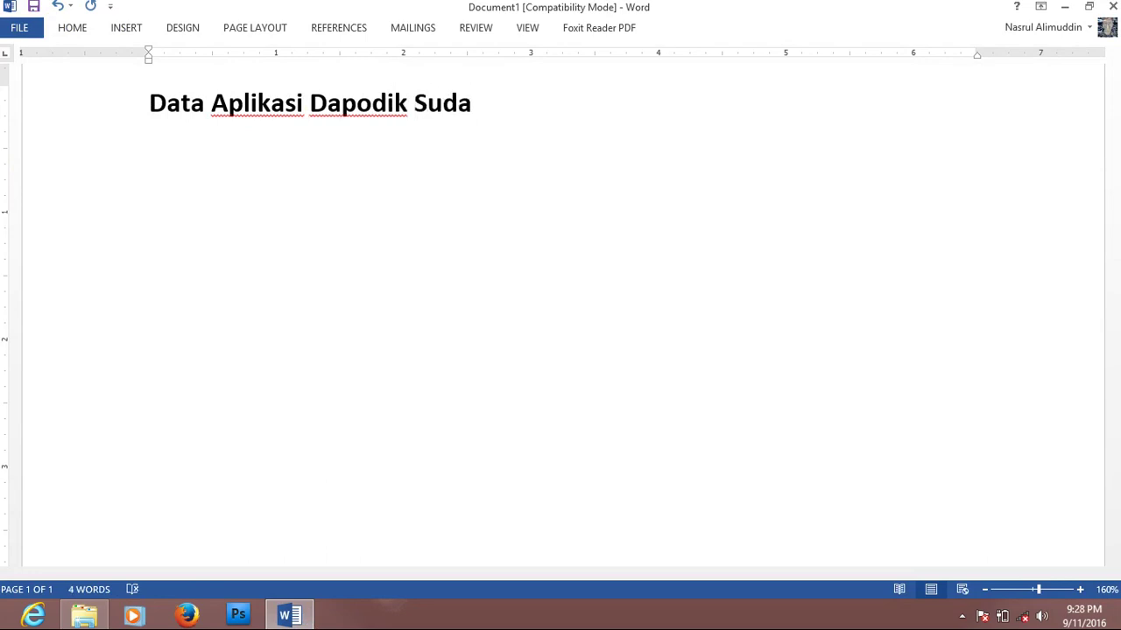
type("h Dibackup")
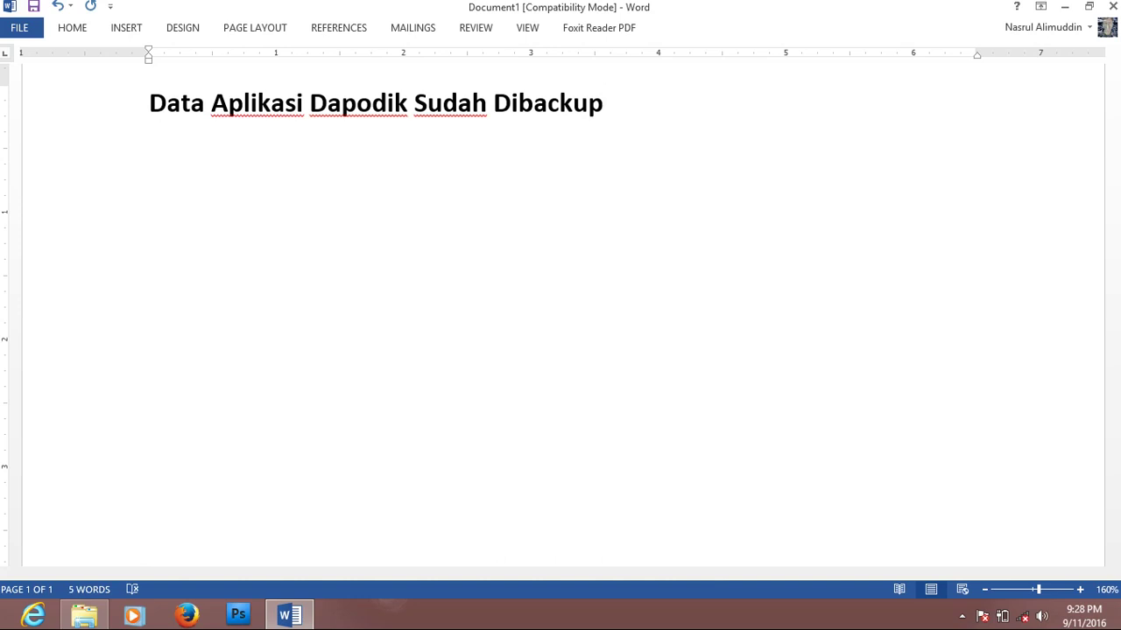
key("ctrl+z")
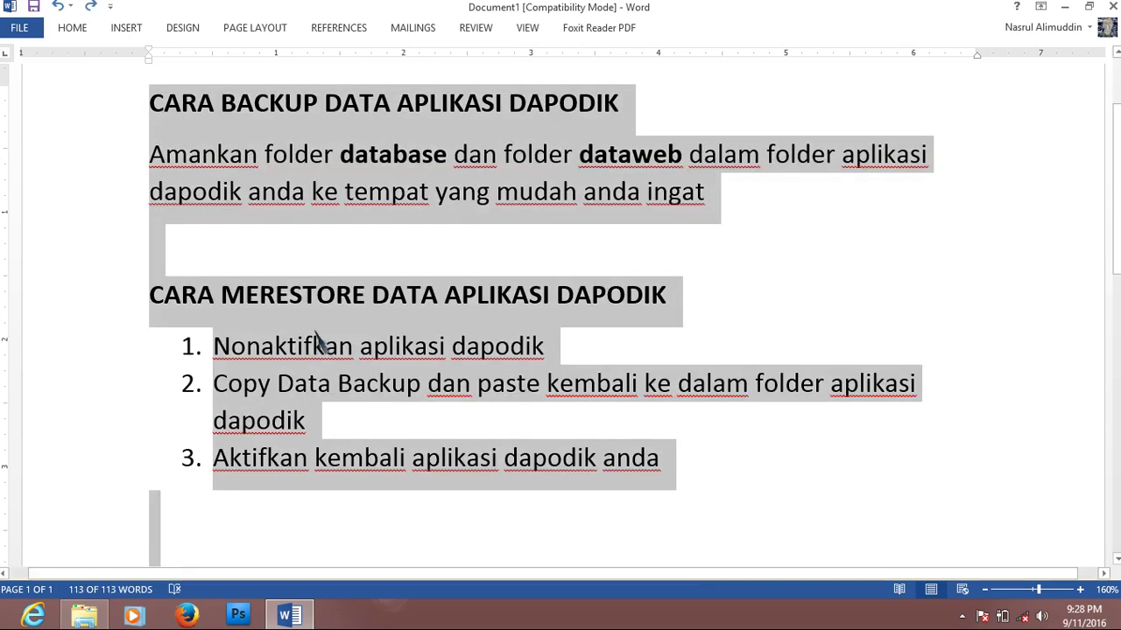
- Highlight the heading "CARA MERESTORE DATA APLIKASI DAPODIK" and its first instruction, "Nonaktifkan aplikasi dapodik", in the document
left_click(319, 295)
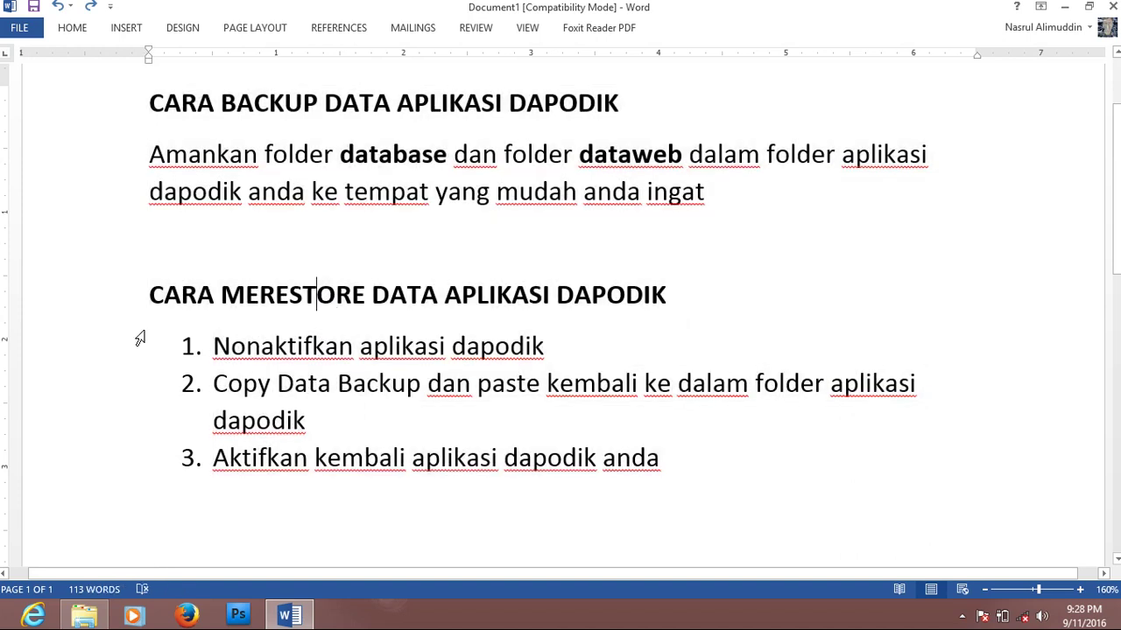
left_click(85, 312)
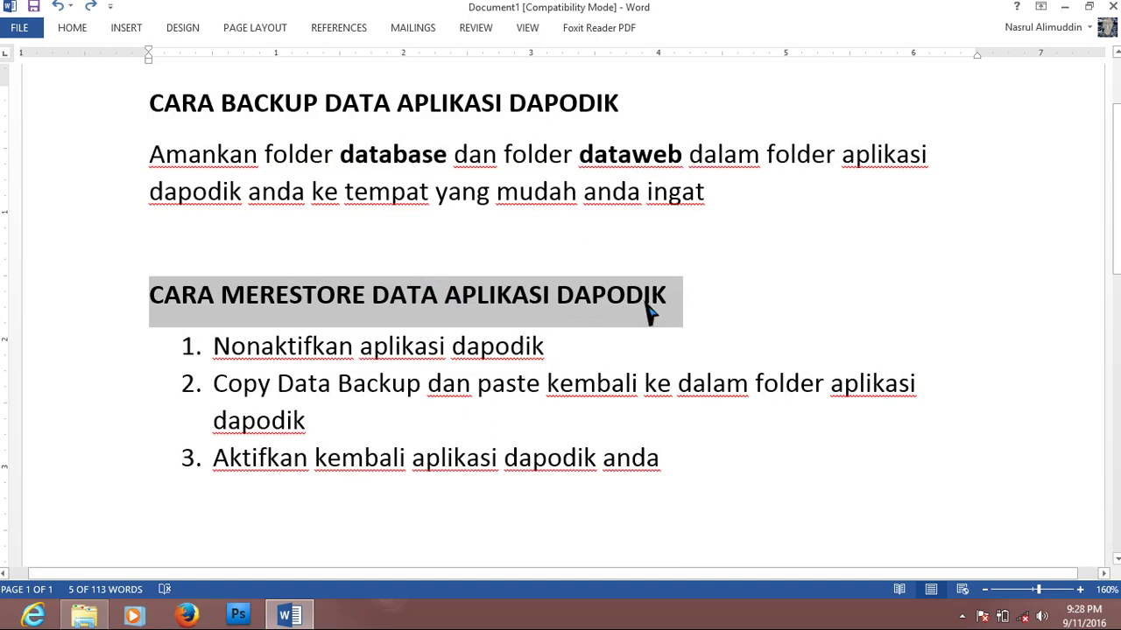
left_click(215, 345)
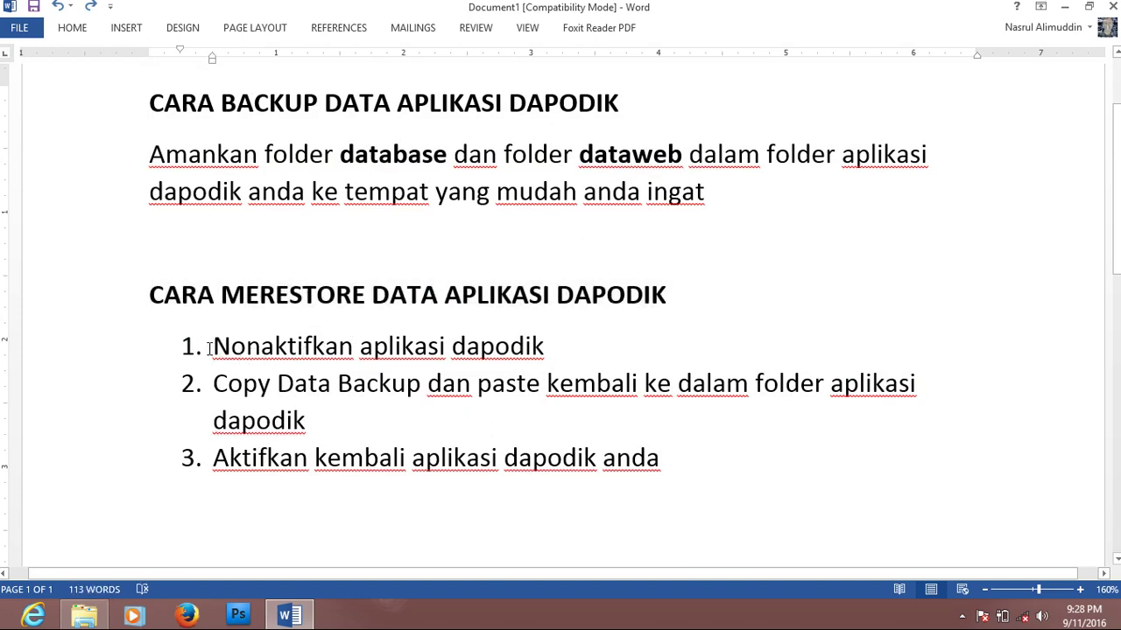
left_click_drag(219, 346, 523, 350)
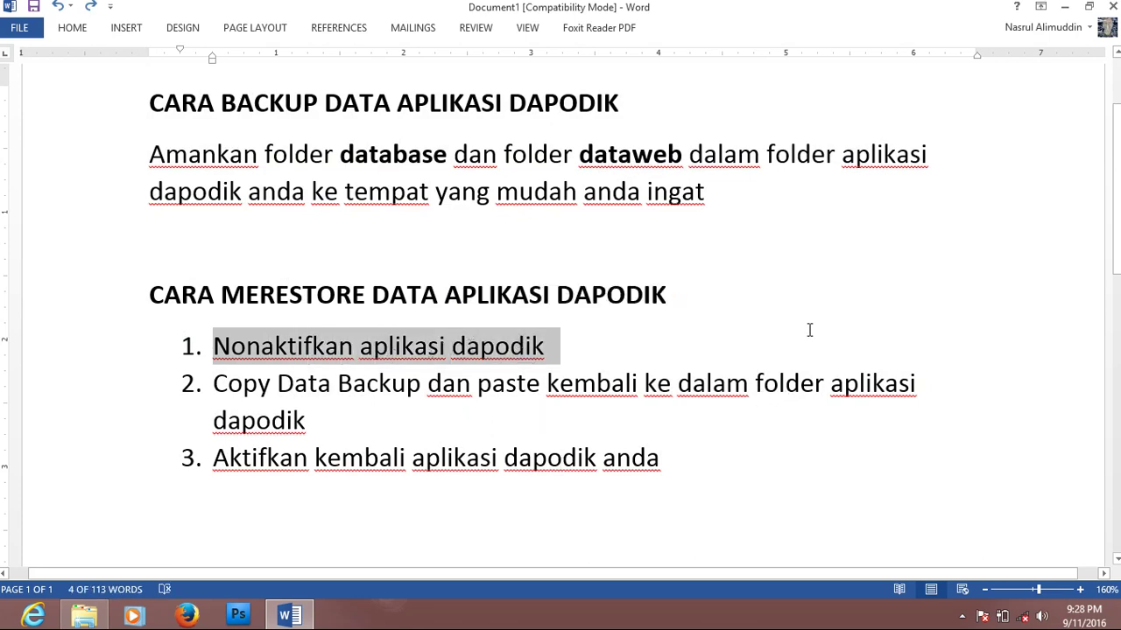
- Minimize the document, close the backup folder window, and open the Windows Services console by searching for services.msc
left_click(1066, 8)
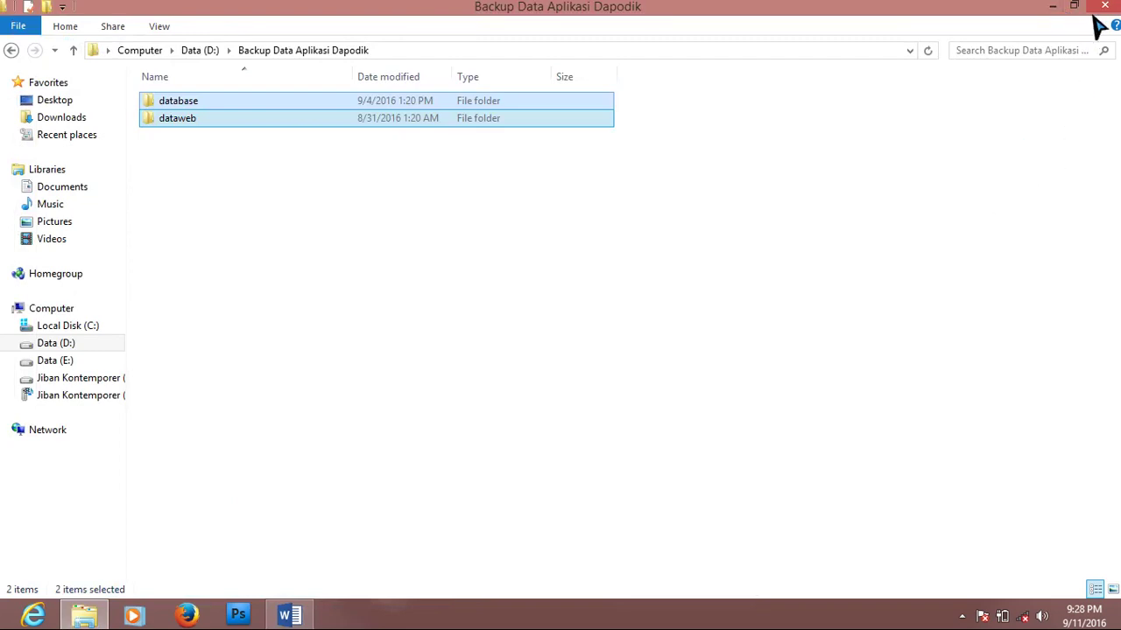
left_click(1102, 11)
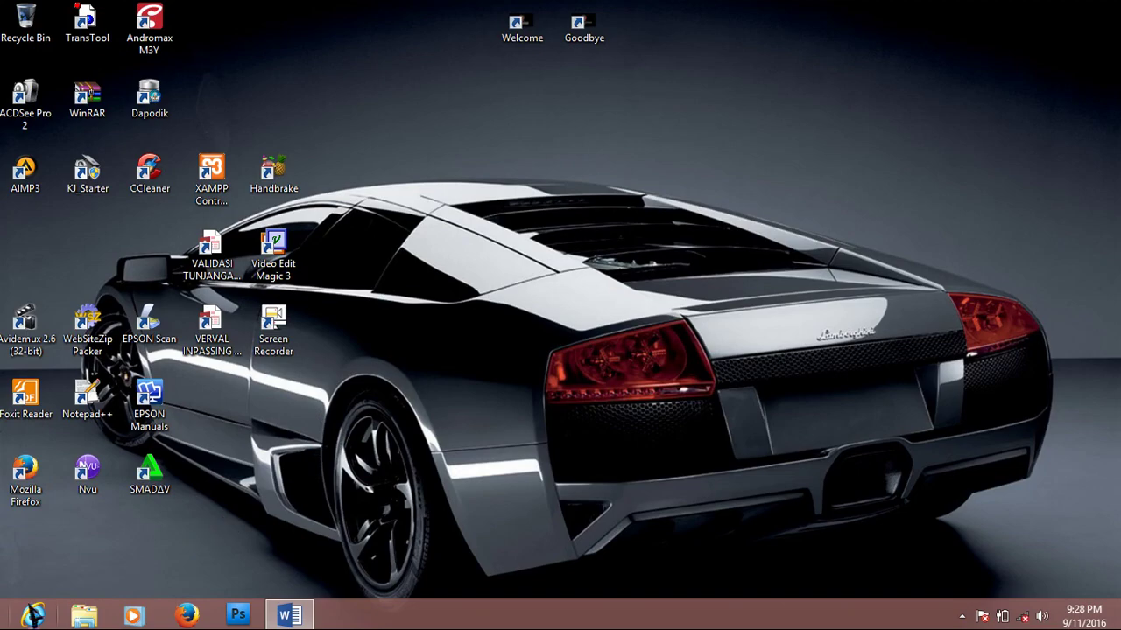
left_click(11, 618)
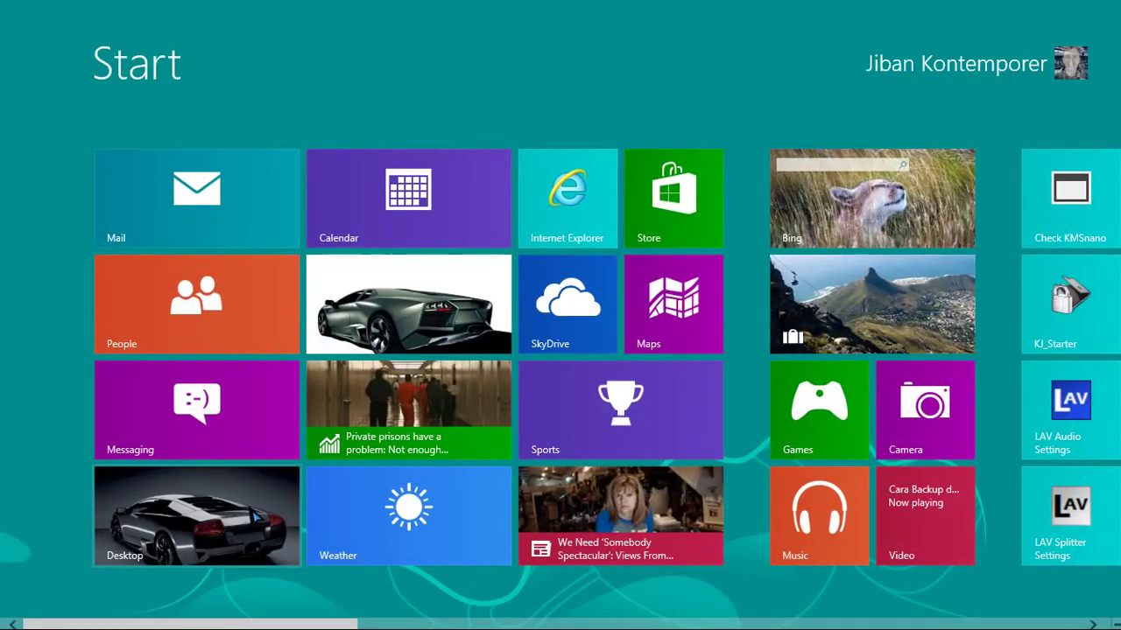
type("s")
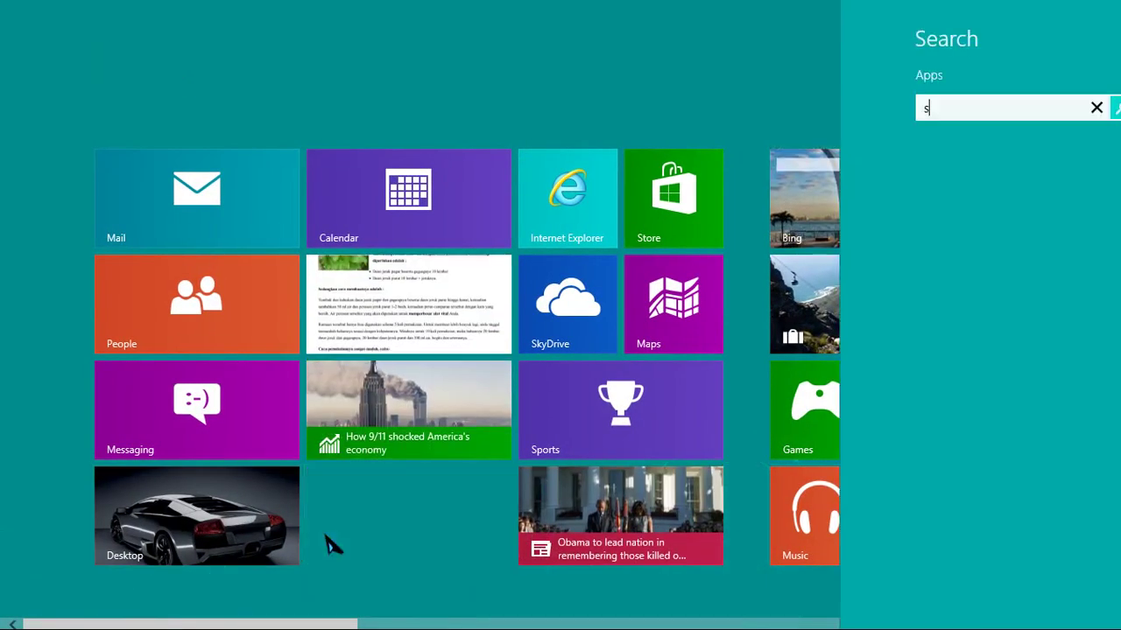
type("erv")
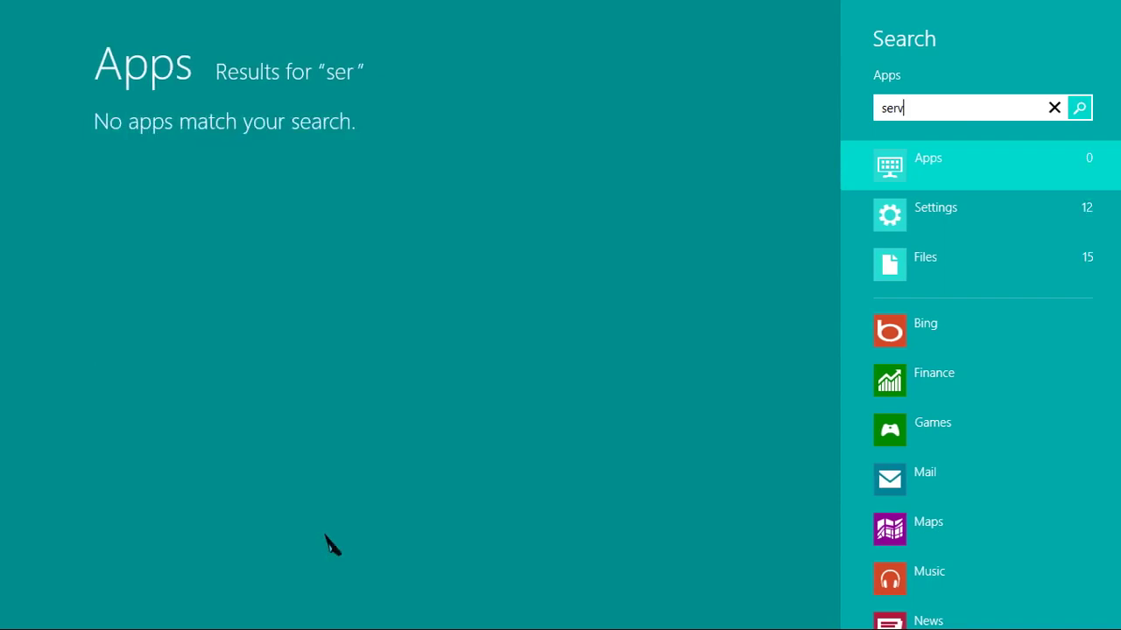
type("ices")
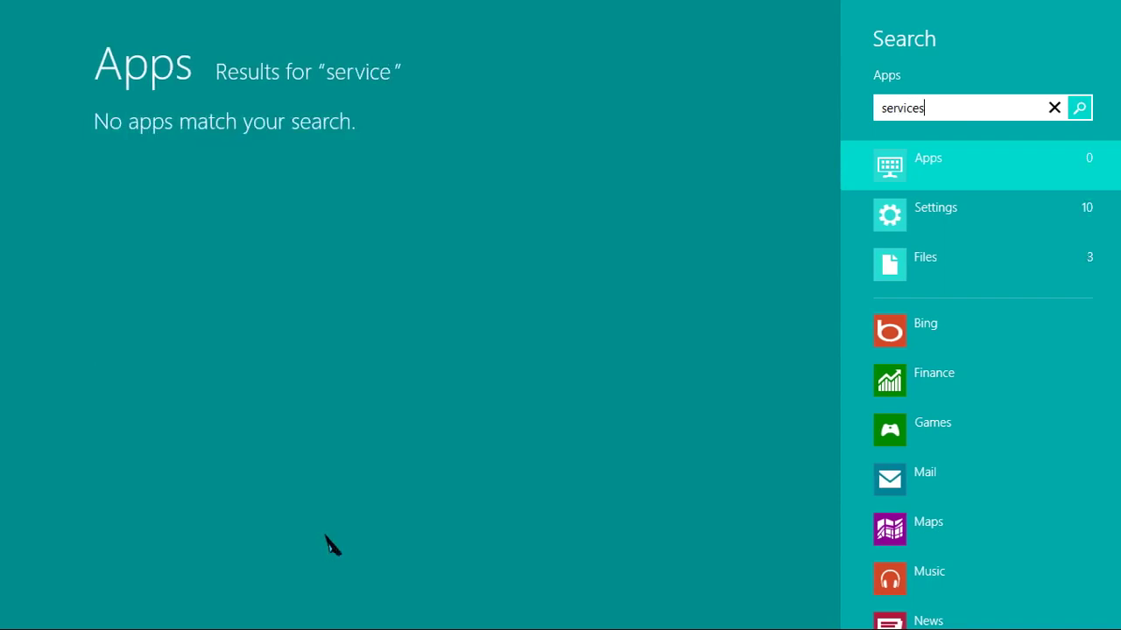
type(".msc")
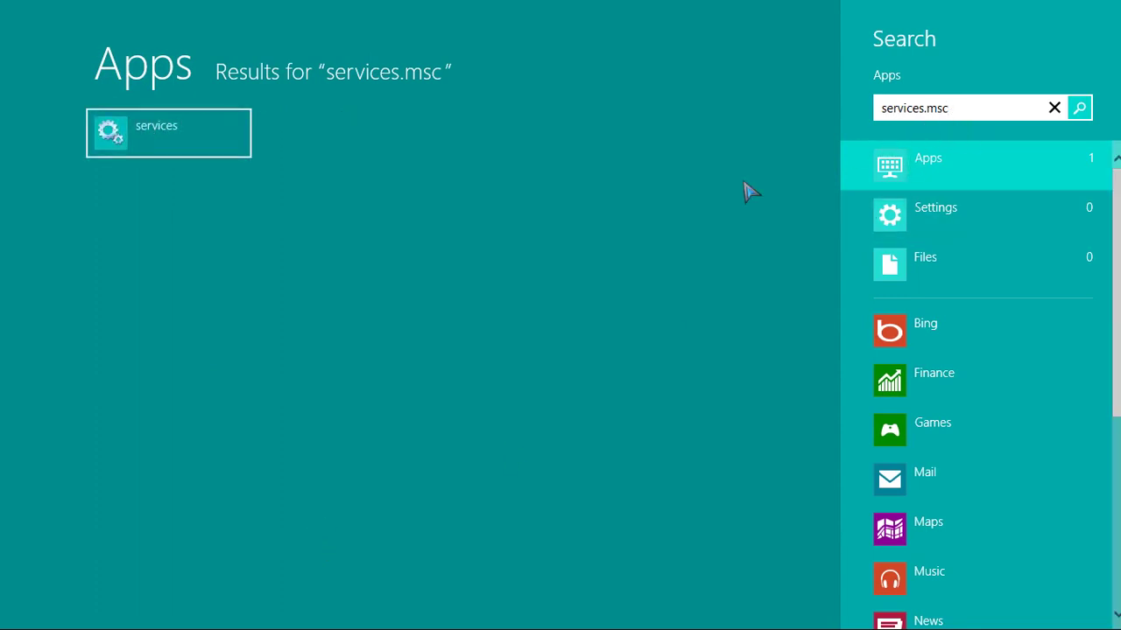
left_click(197, 164)
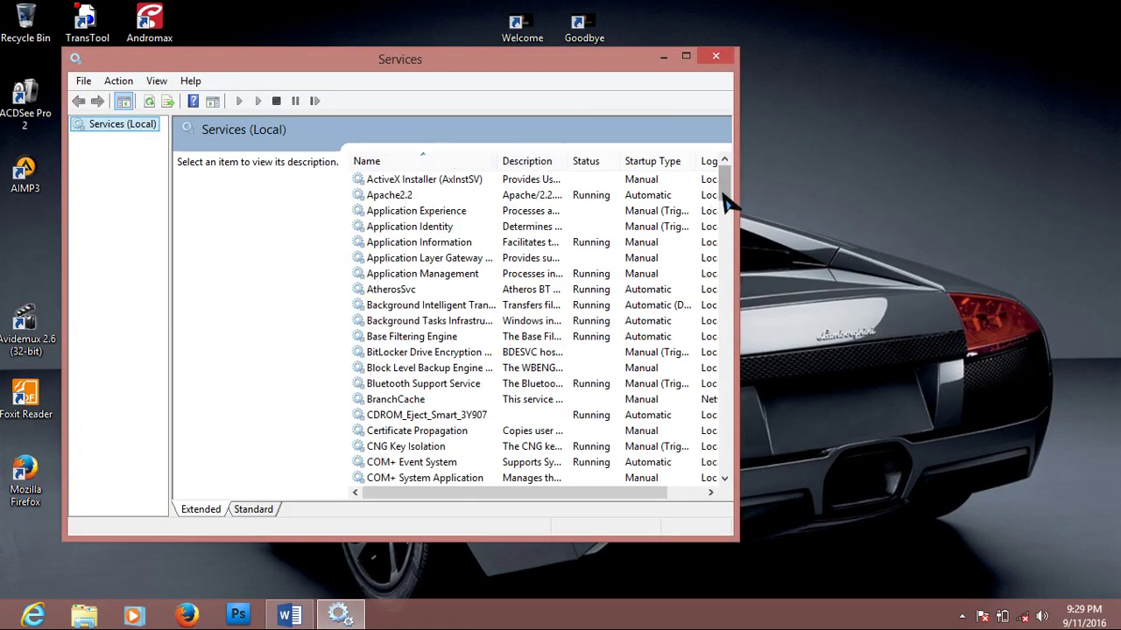
- Stop the DapodikDB and DapodikWebSrv services and close the Services window
left_click_drag(726, 180, 737, 226)
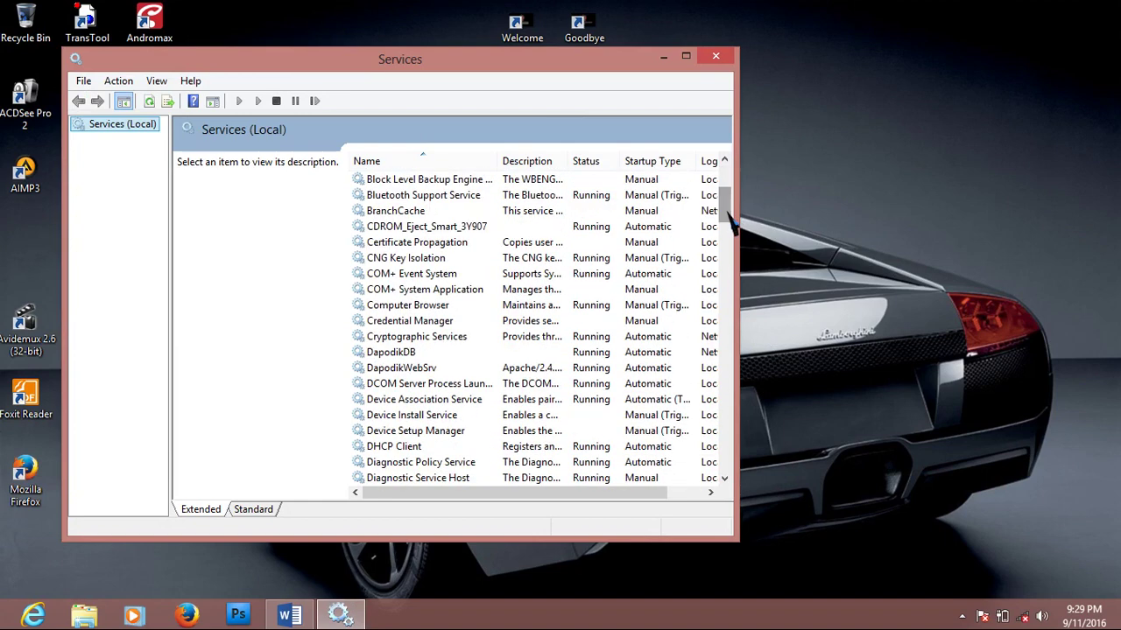
left_click(387, 354)
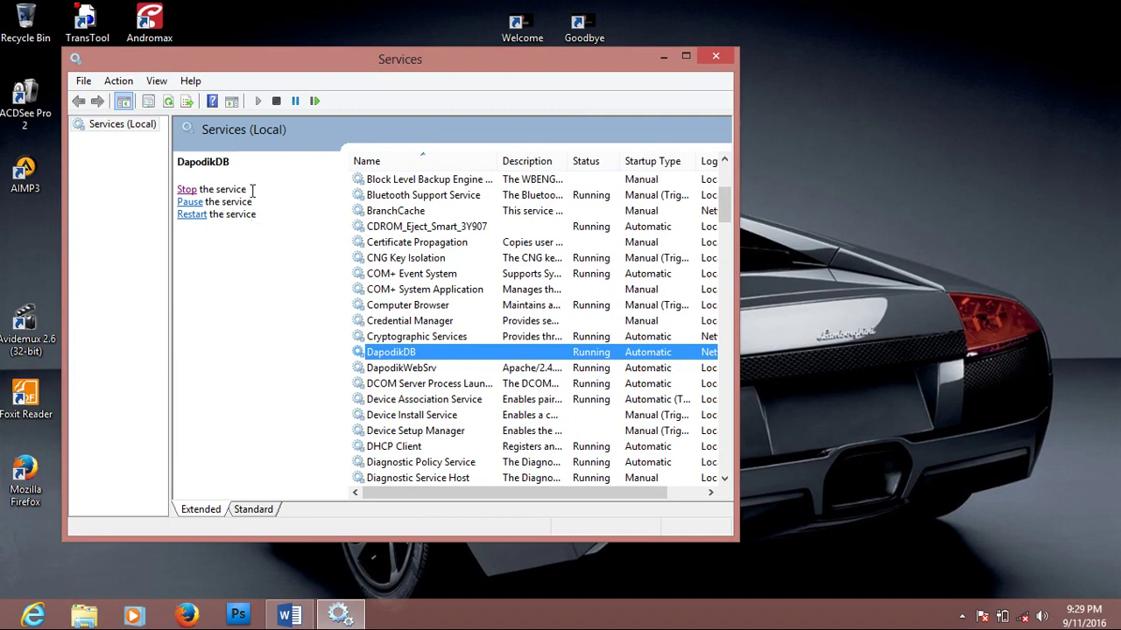
left_click(189, 191)
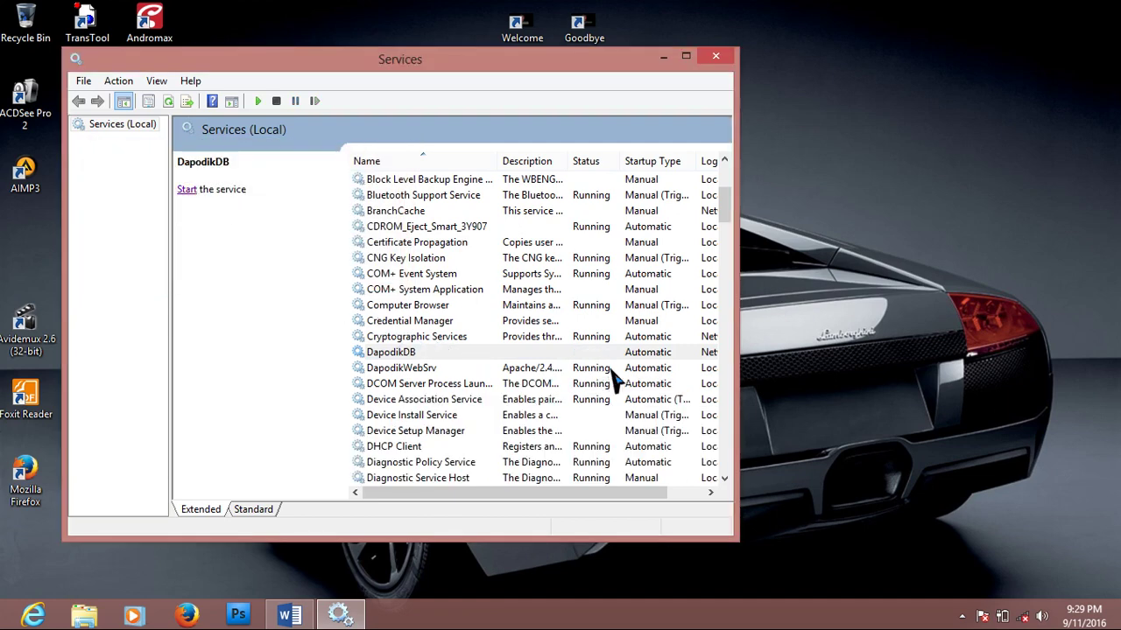
left_click(431, 375)
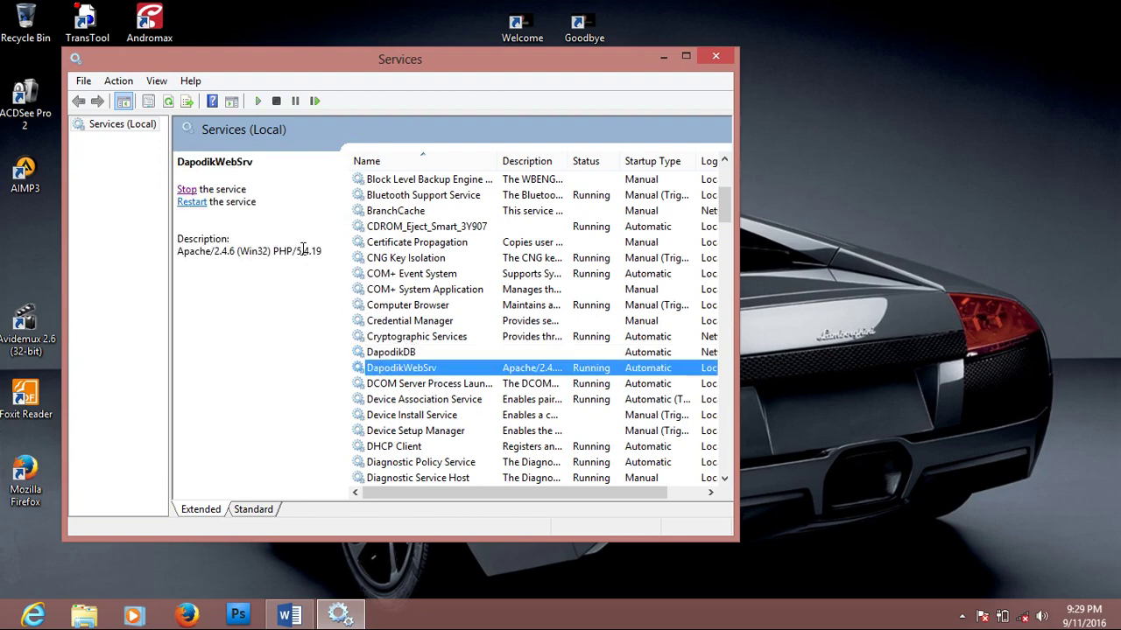
left_click(189, 190)
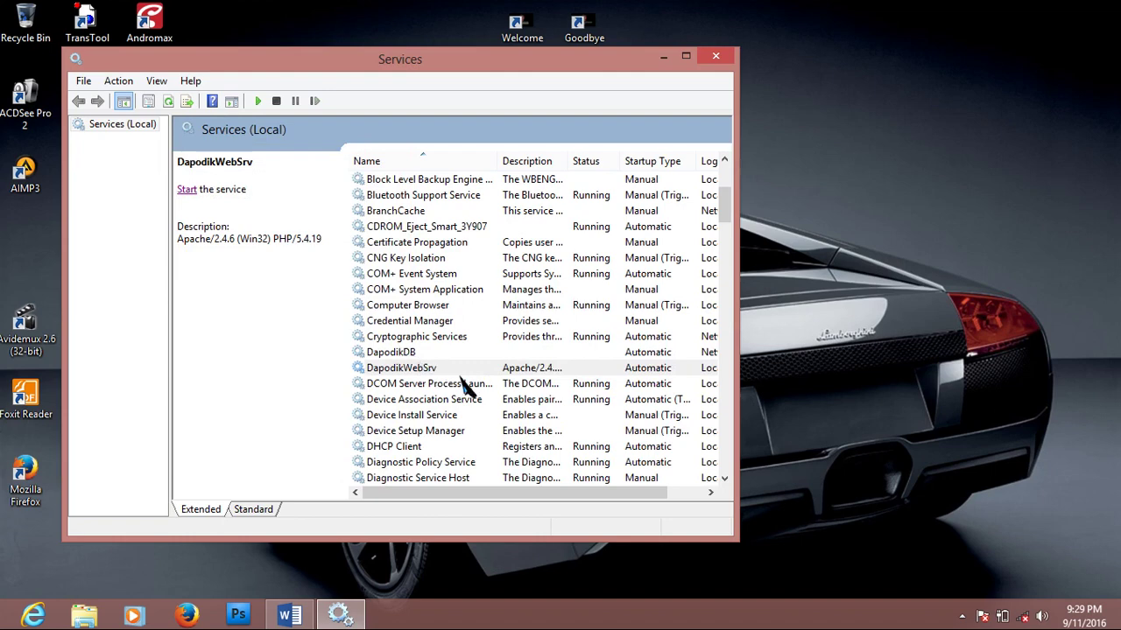
left_click(715, 56)
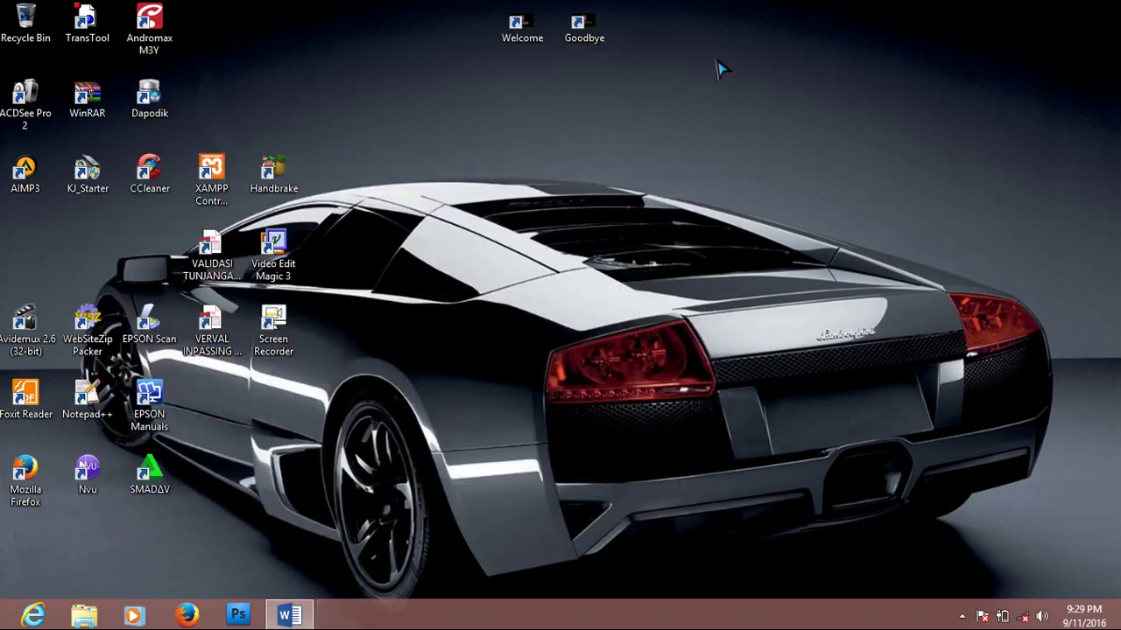
- Switch to the Word document, highlight the second restore instruction about copying and pasting the backup data, and minimize the document
left_click(293, 617)
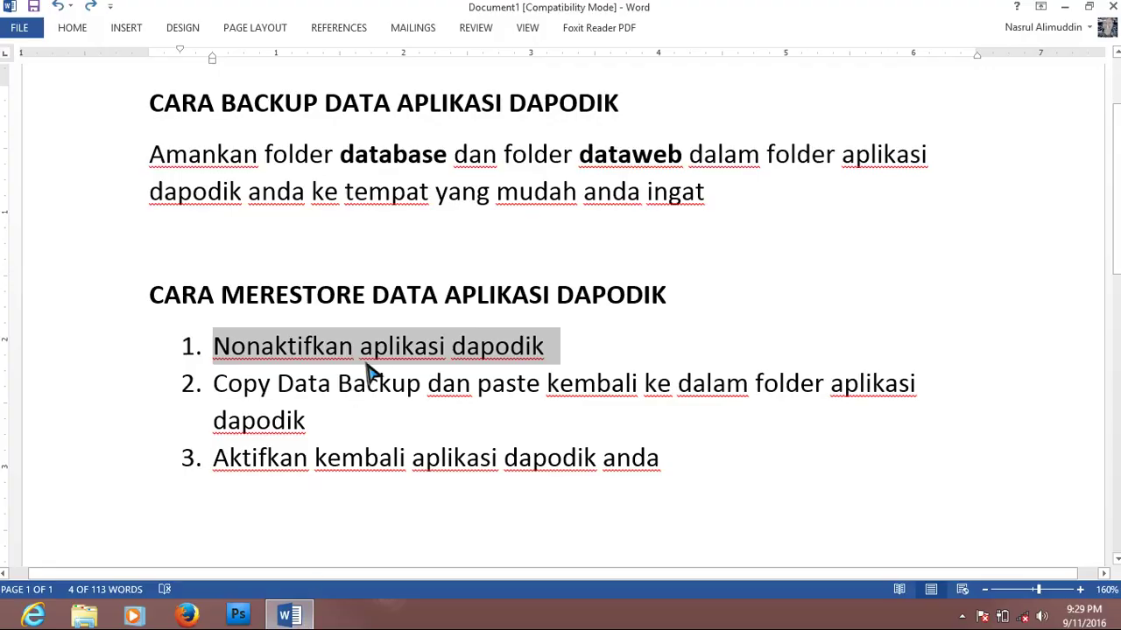
left_click(338, 385)
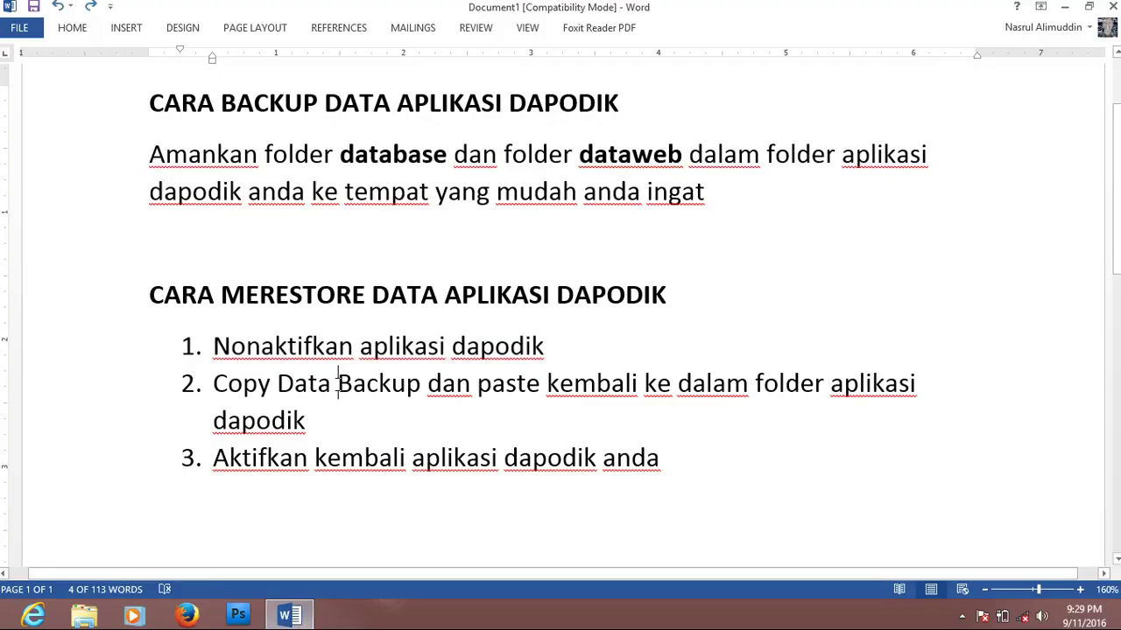
left_click_drag(215, 385, 302, 425)
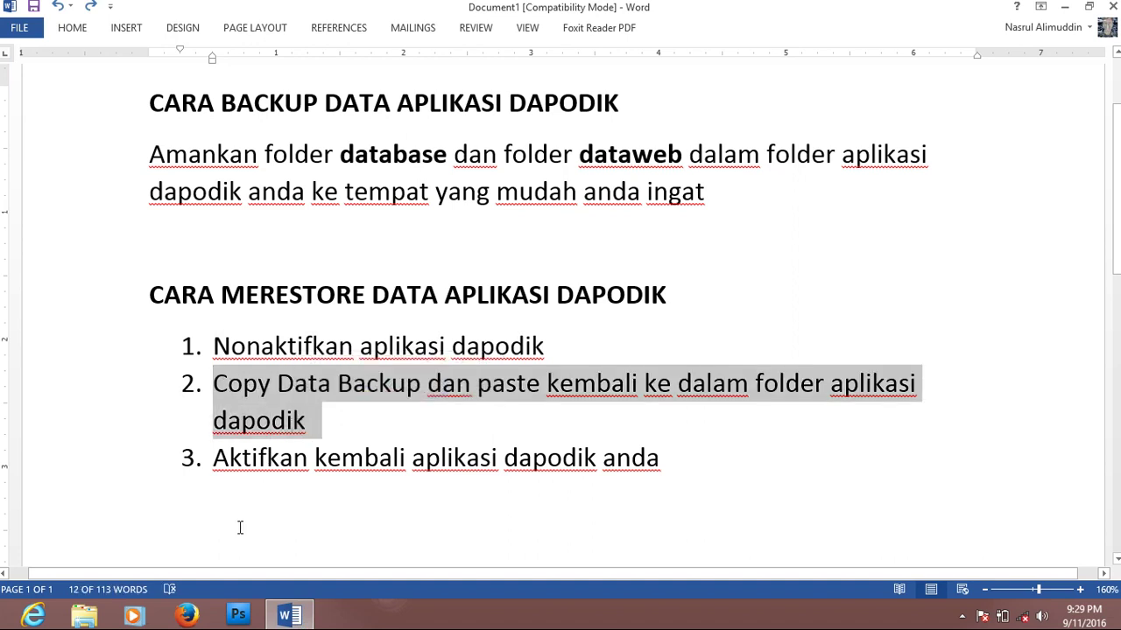
left_click(1067, 18)
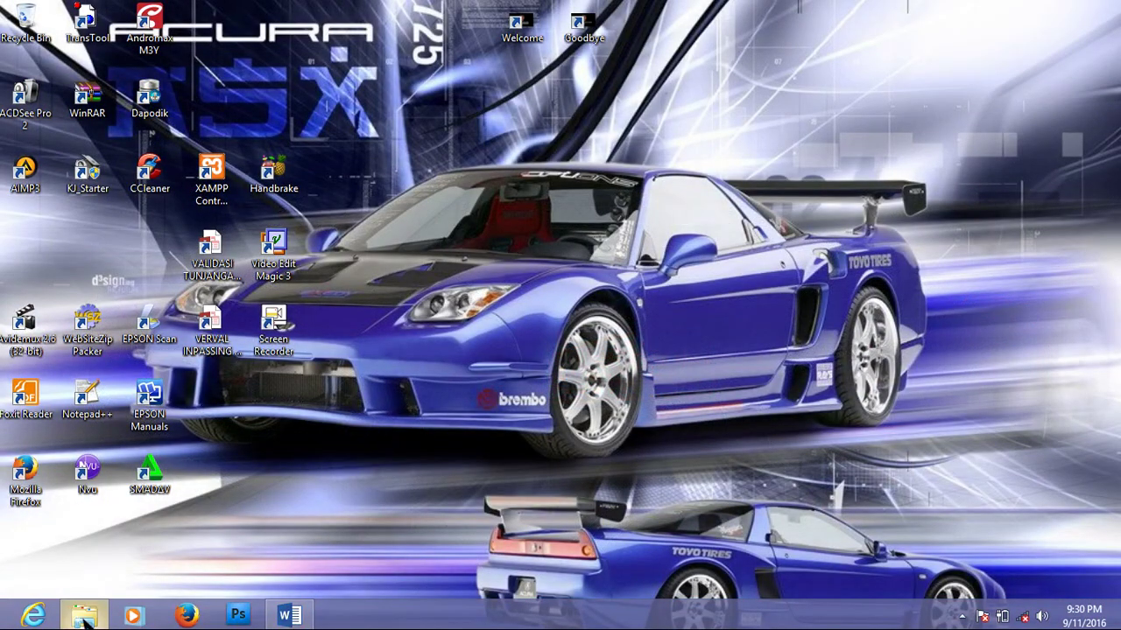
- In File Explorer, copy the database and dataweb folders from the Backup Data Aplikasi Dapodik folder on the Data (D:) drive
left_click(85, 617)
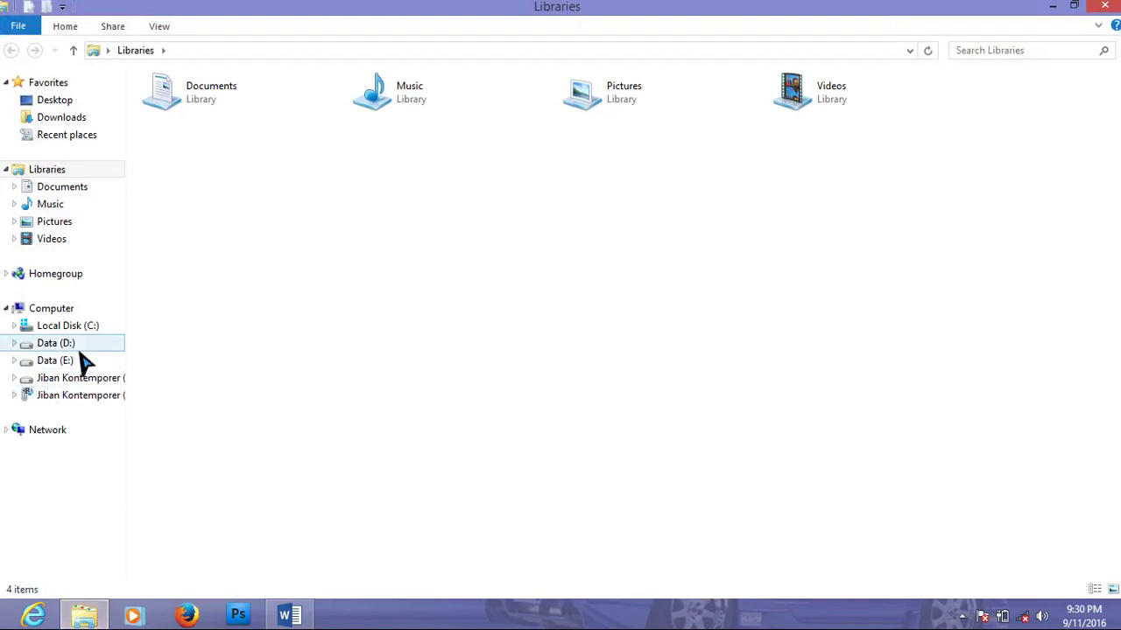
left_click(80, 347)
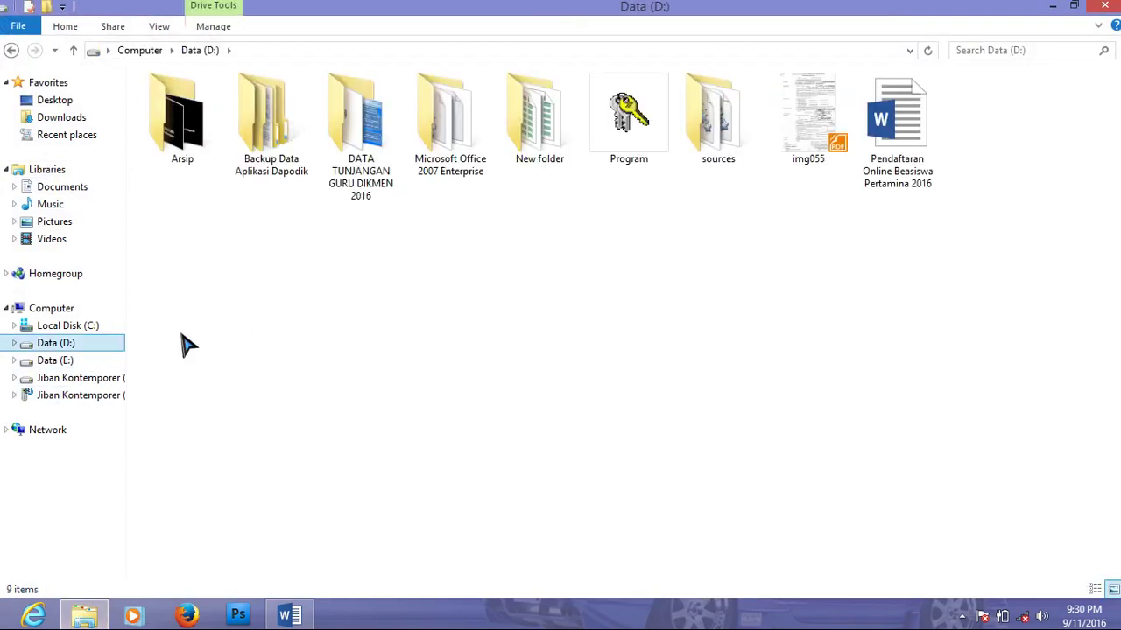
left_click(276, 170)
double_click(275, 171)
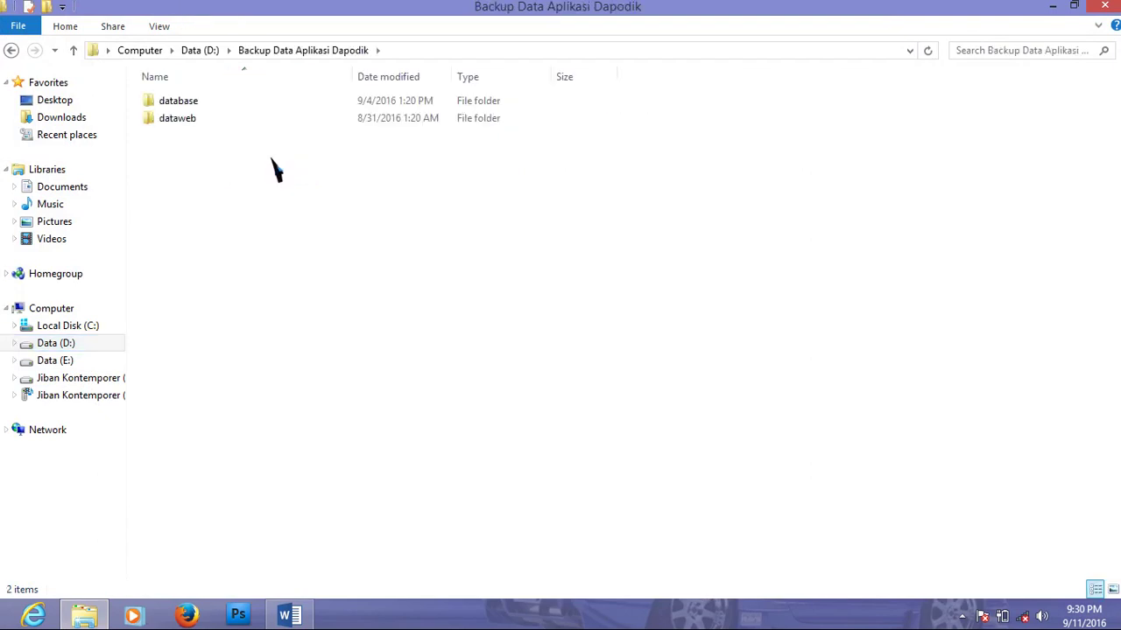
left_click(201, 105)
left_click(200, 122, "ctrl")
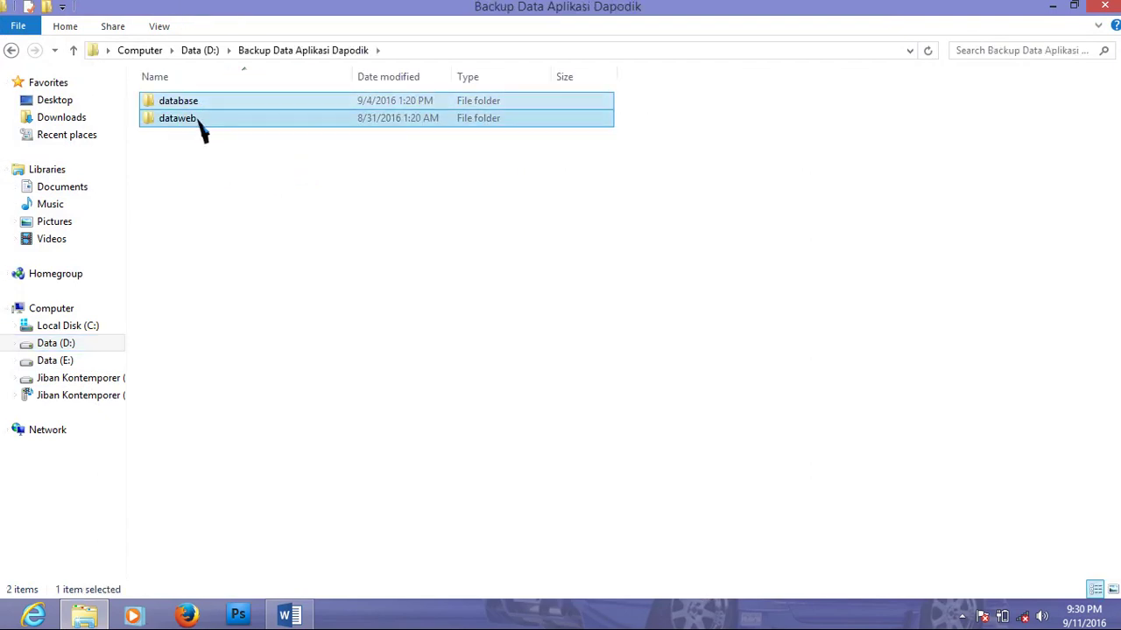
right_click(189, 98)
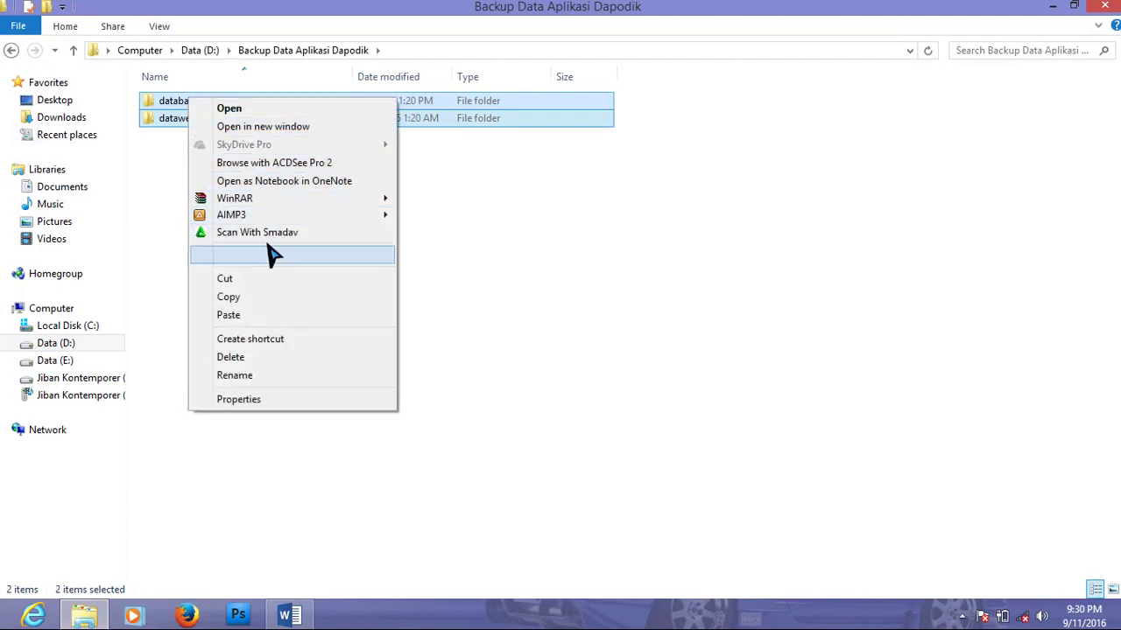
left_click(272, 300)
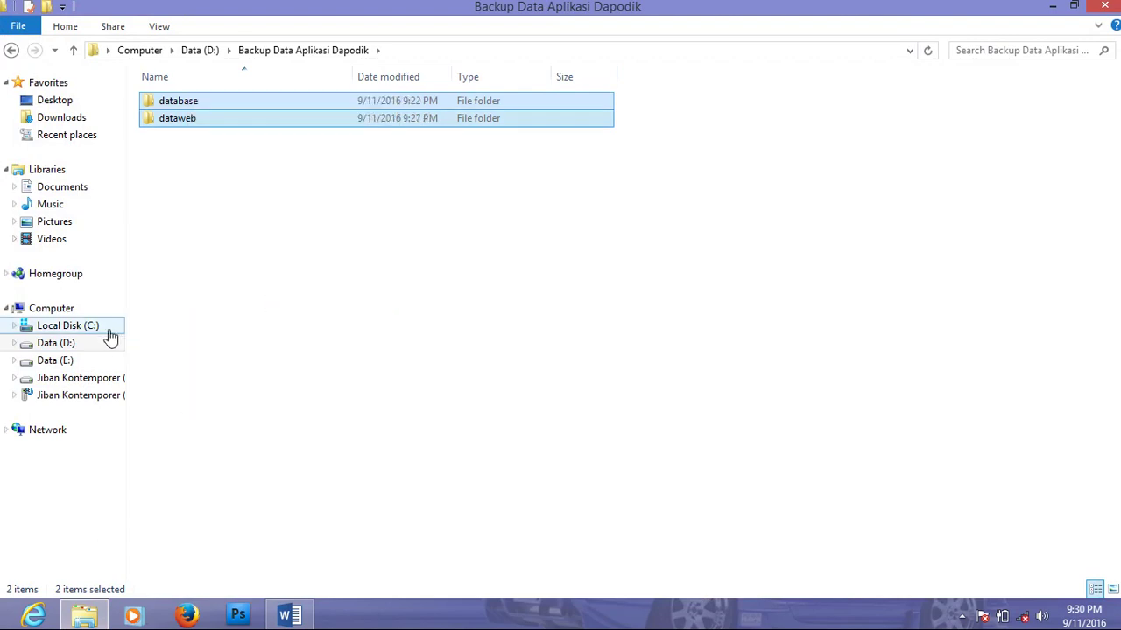
- Paste the backup folders into the Dapodik folder under Program Files (x86) on Local Disk (C:), replacing the files in the destination
left_click(68, 326)
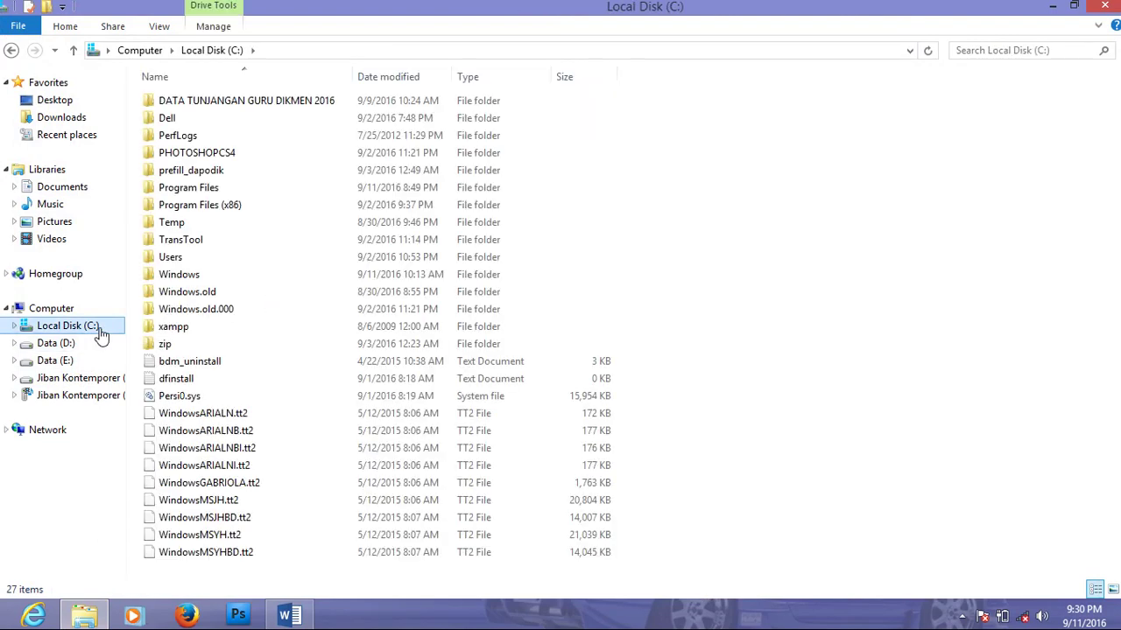
double_click(219, 205)
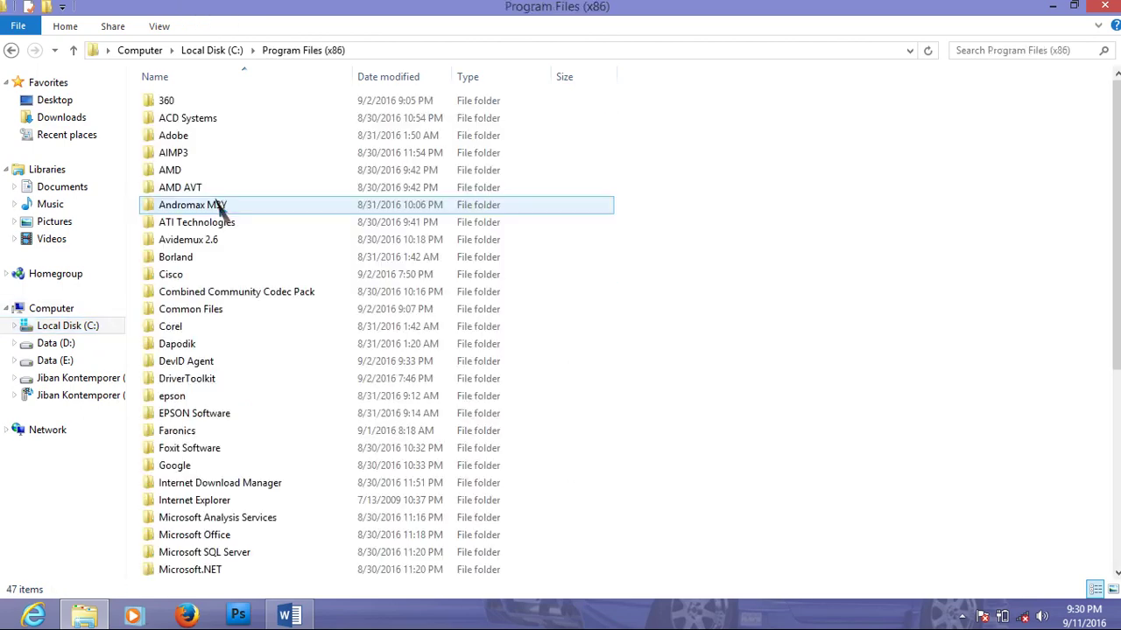
double_click(184, 344)
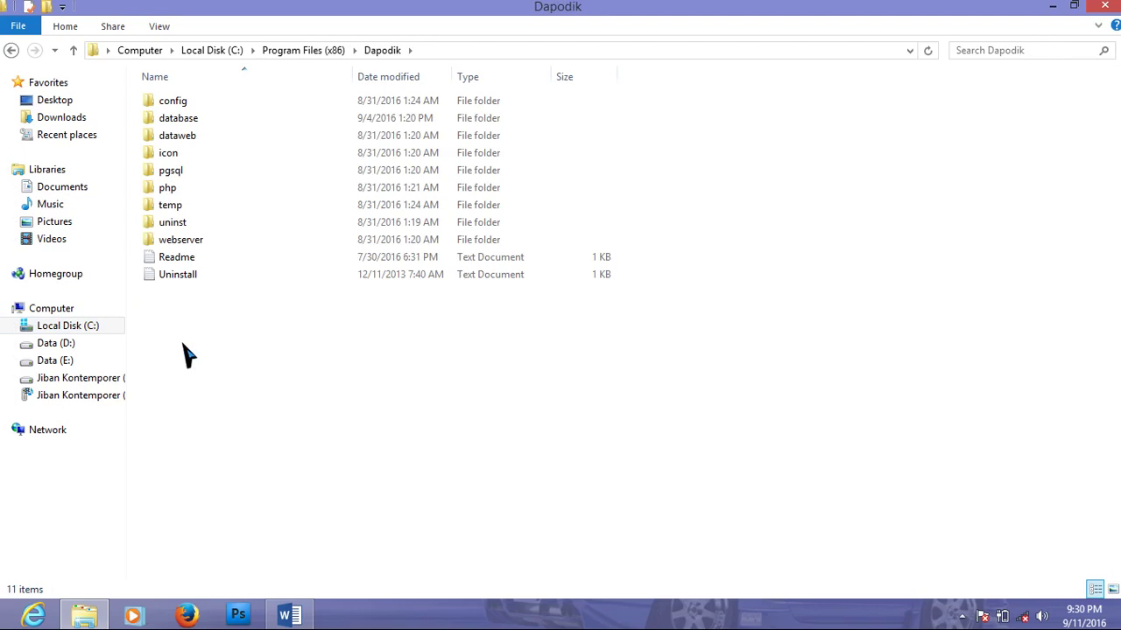
right_click(253, 342)
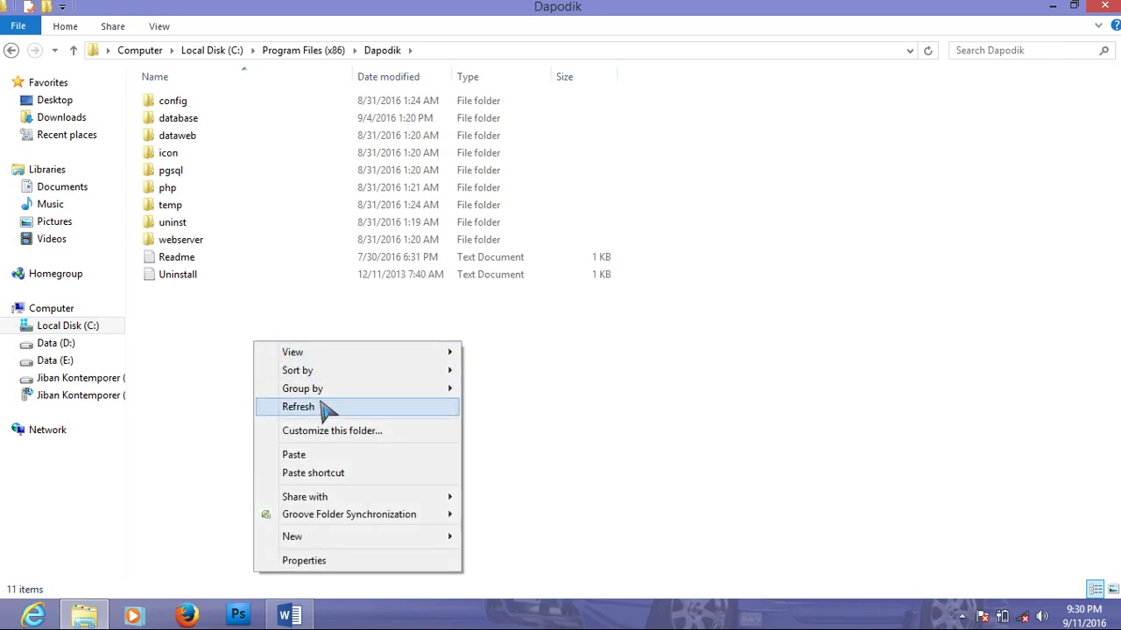
left_click(294, 455)
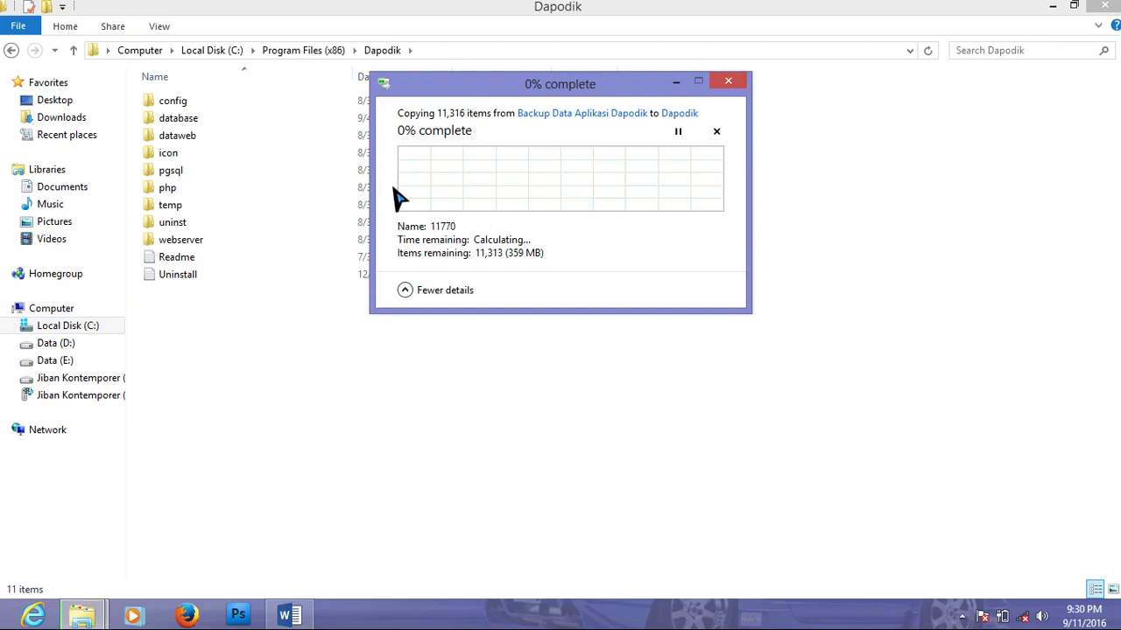
left_click(468, 4)
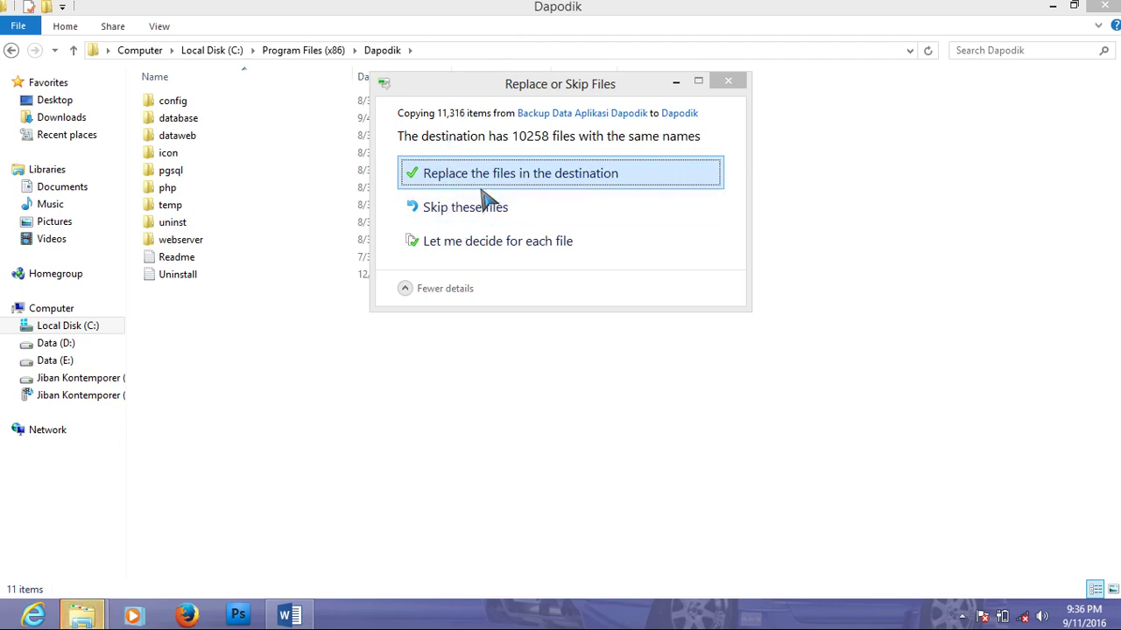
left_click(473, 175)
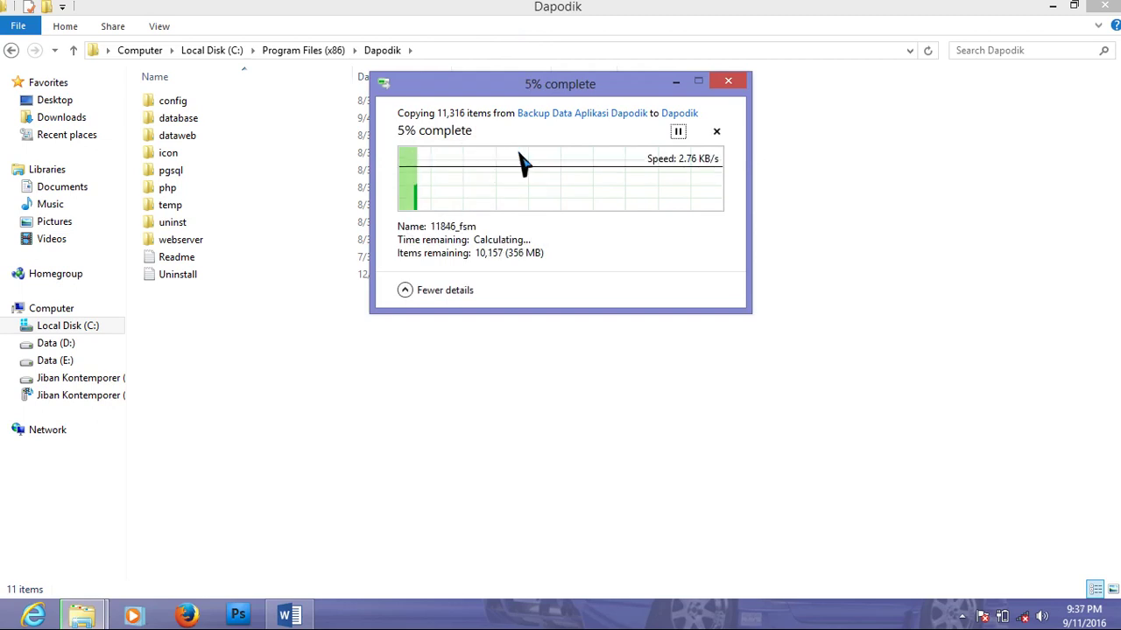
- Grant administrator permission for all current items to continue copying the backup data into the Dapodik folder
left_click(551, 5)
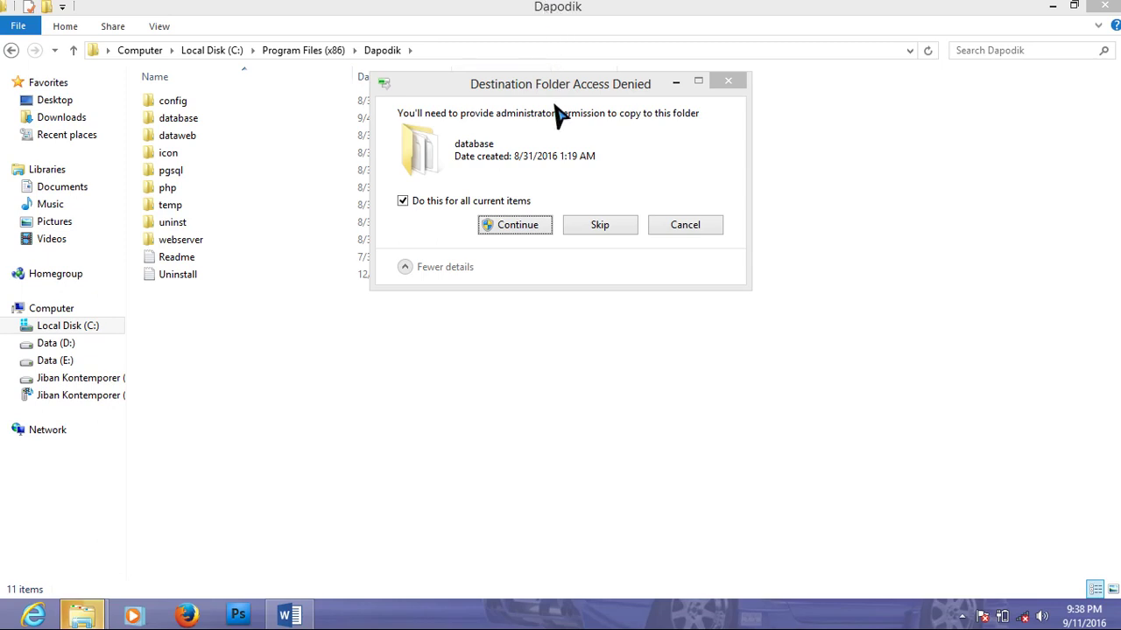
left_click(516, 225)
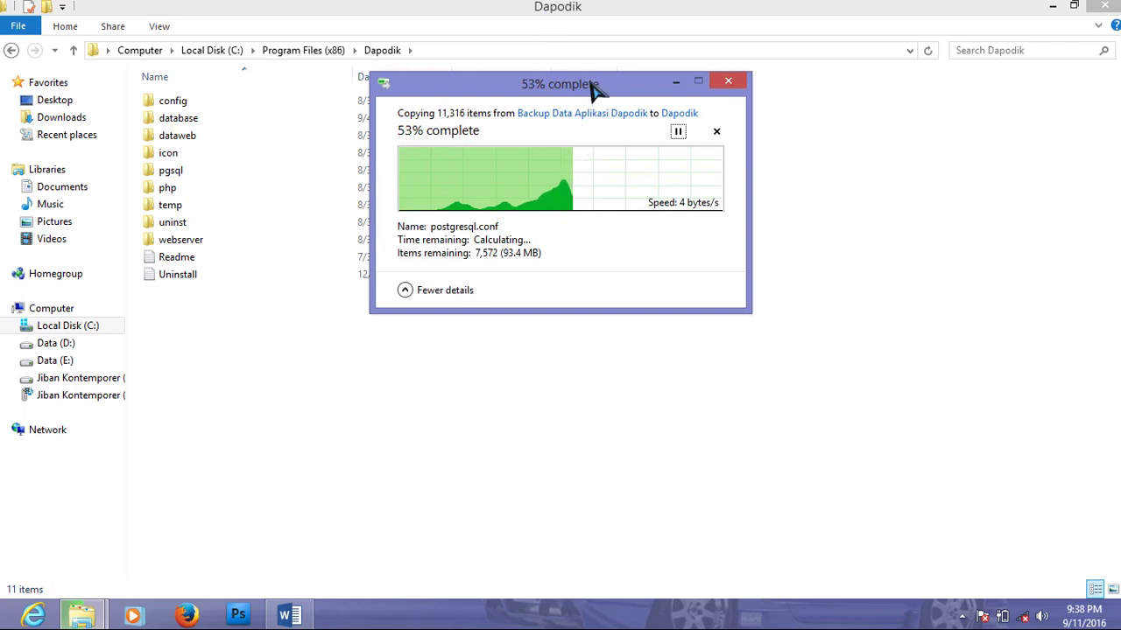
left_click(607, 6)
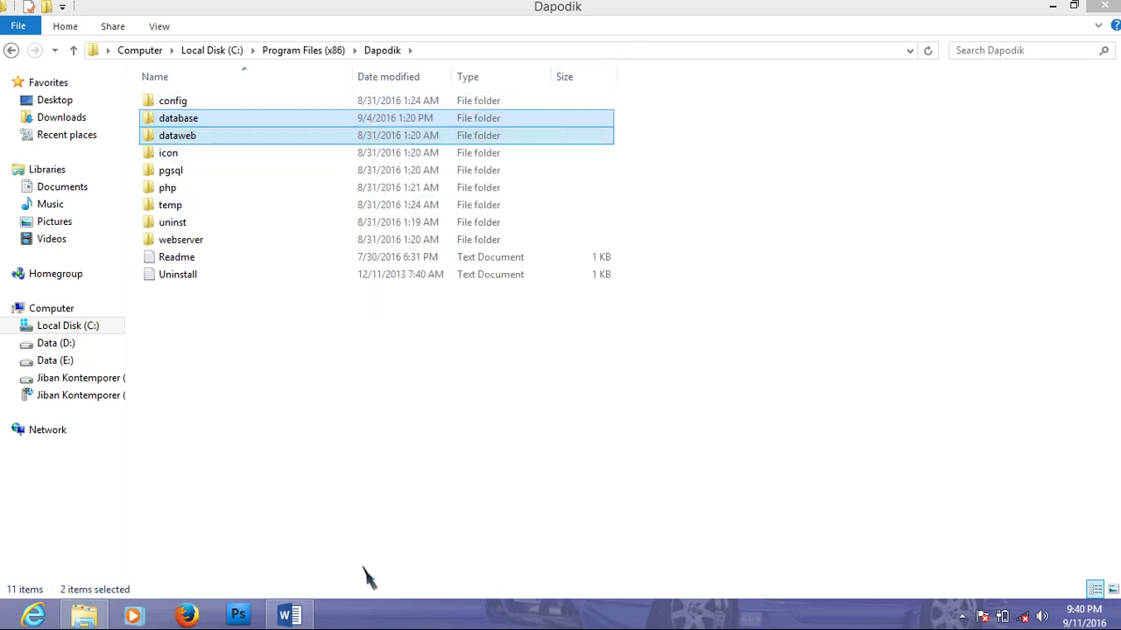
- Switch to the Word document, highlight the third restore instruction about reactivating the Dapodik application, and minimize the document
left_click(302, 617)
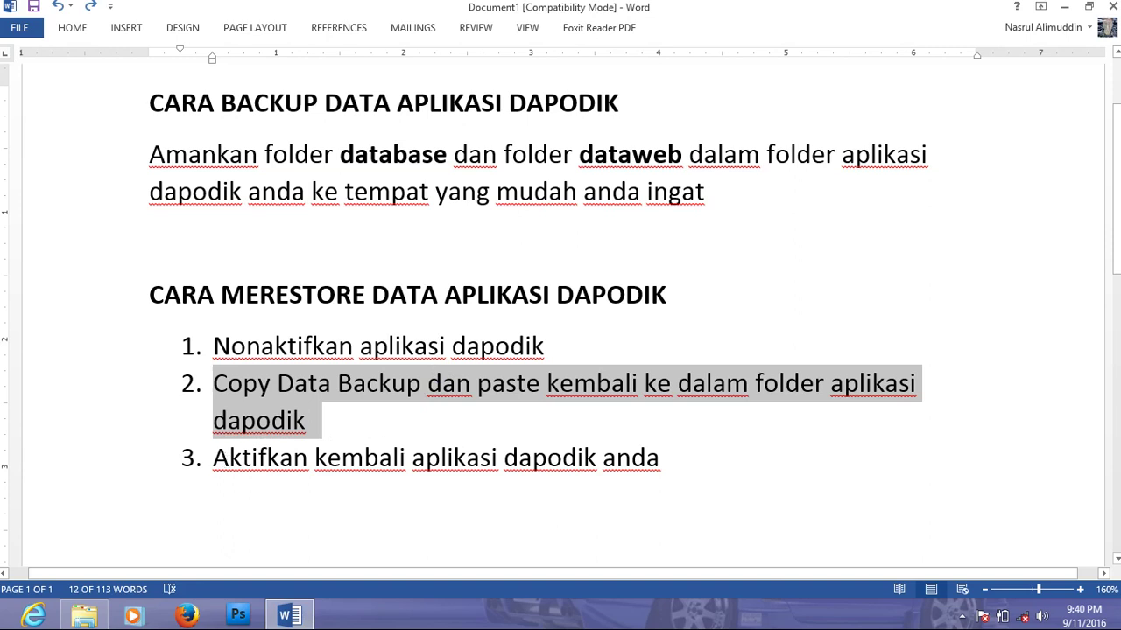
left_click(212, 457)
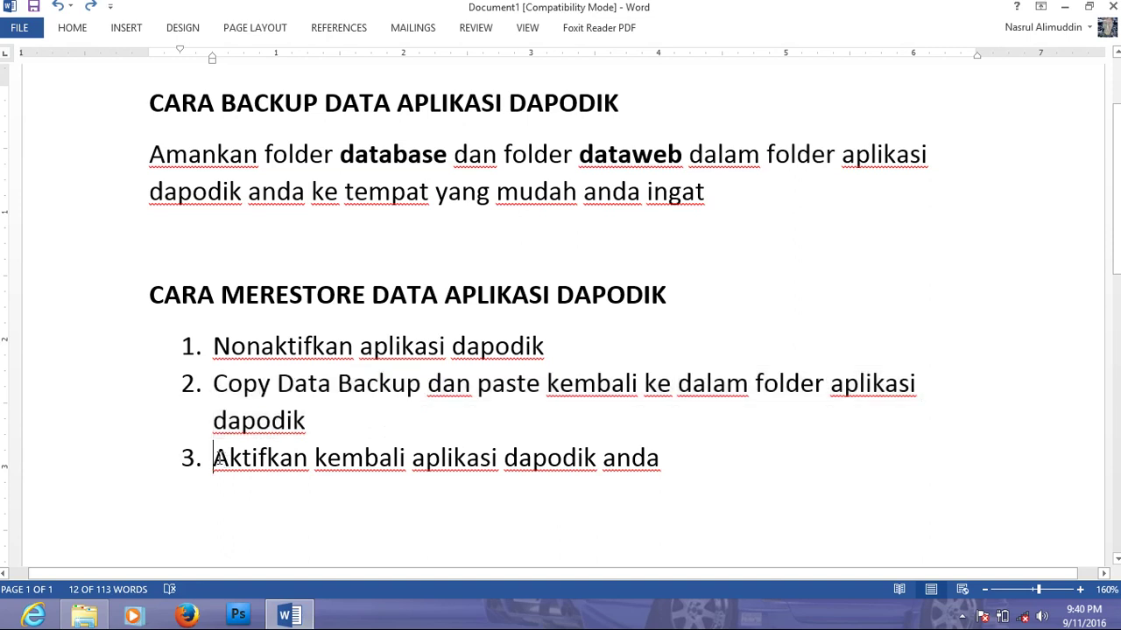
left_click(659, 462, "shift")
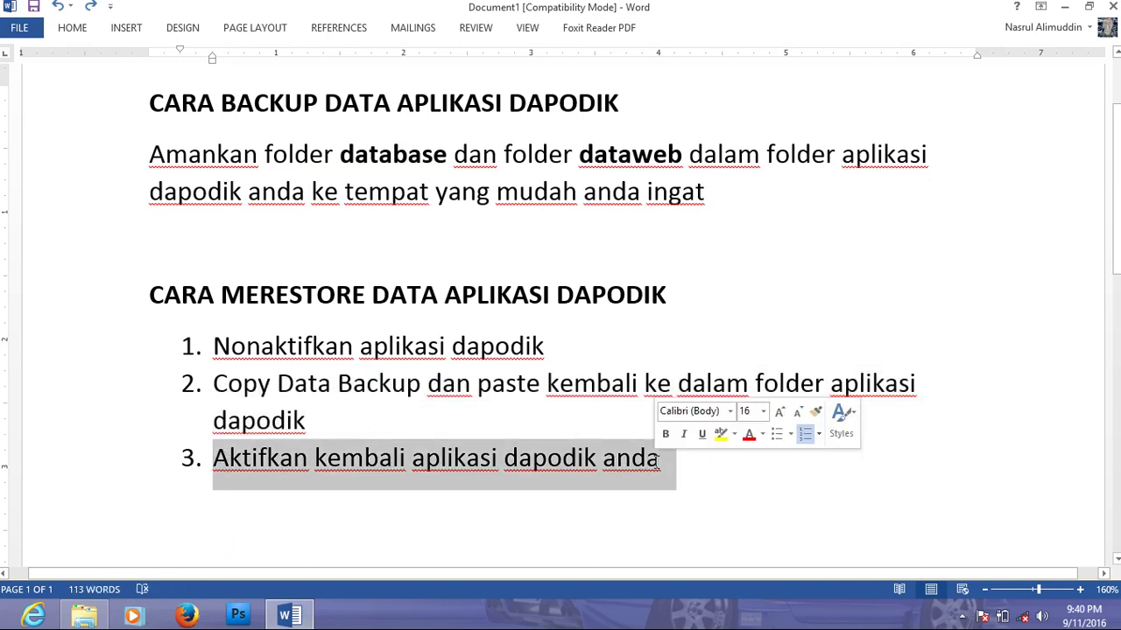
left_click(1063, 6)
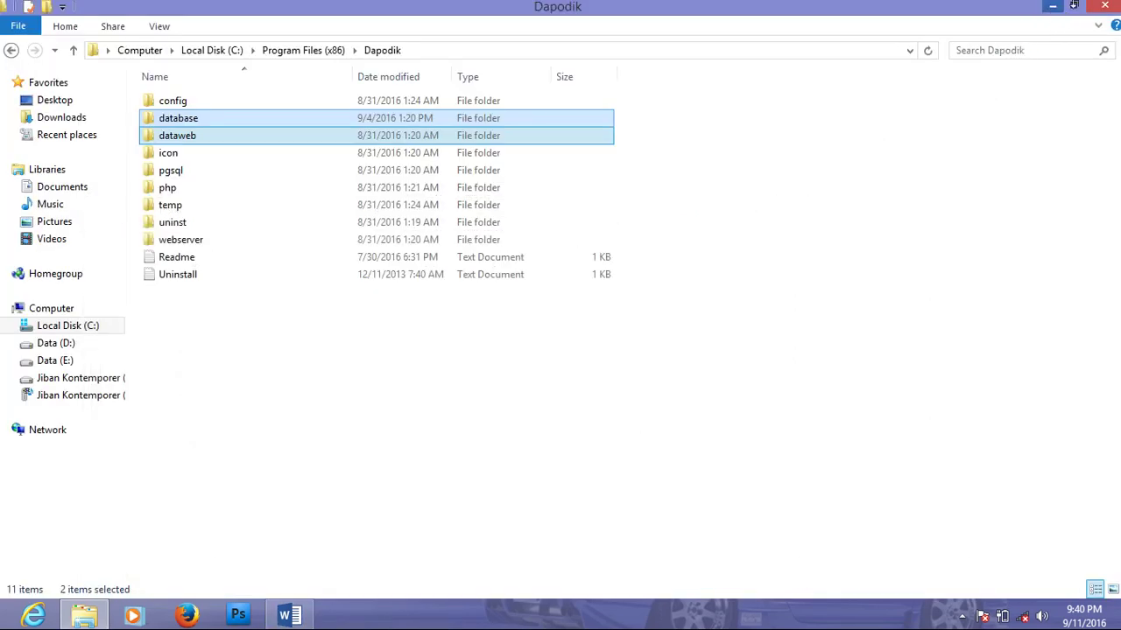
- Close the Dapodik folder window, then search for services.msc and open the Services window
left_click(1110, 7)
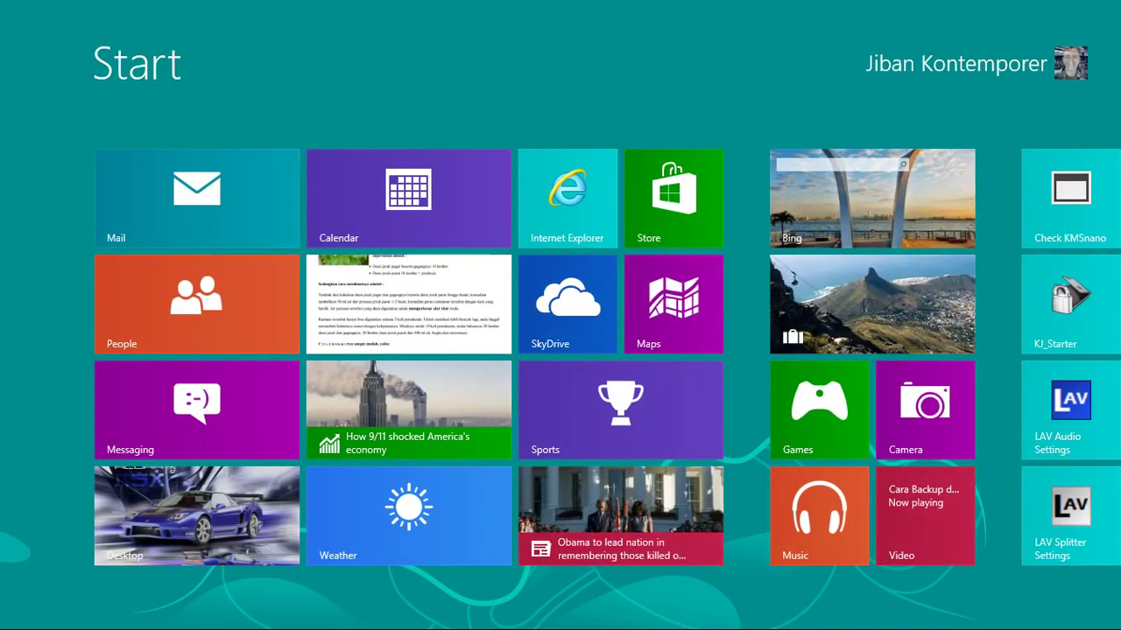
type("ser")
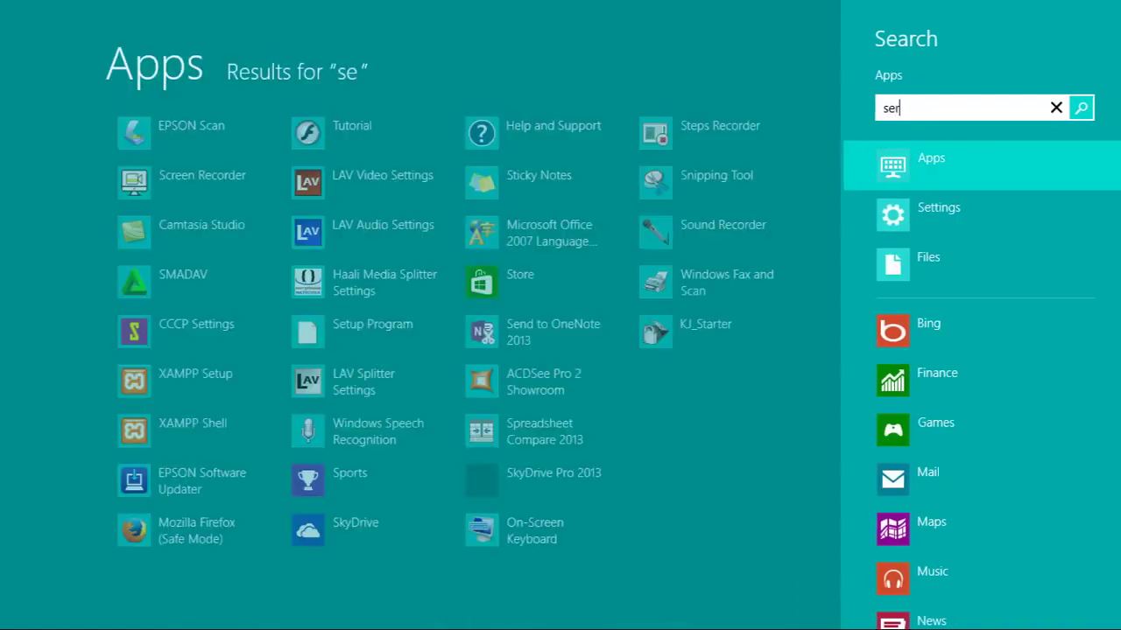
type("vice")
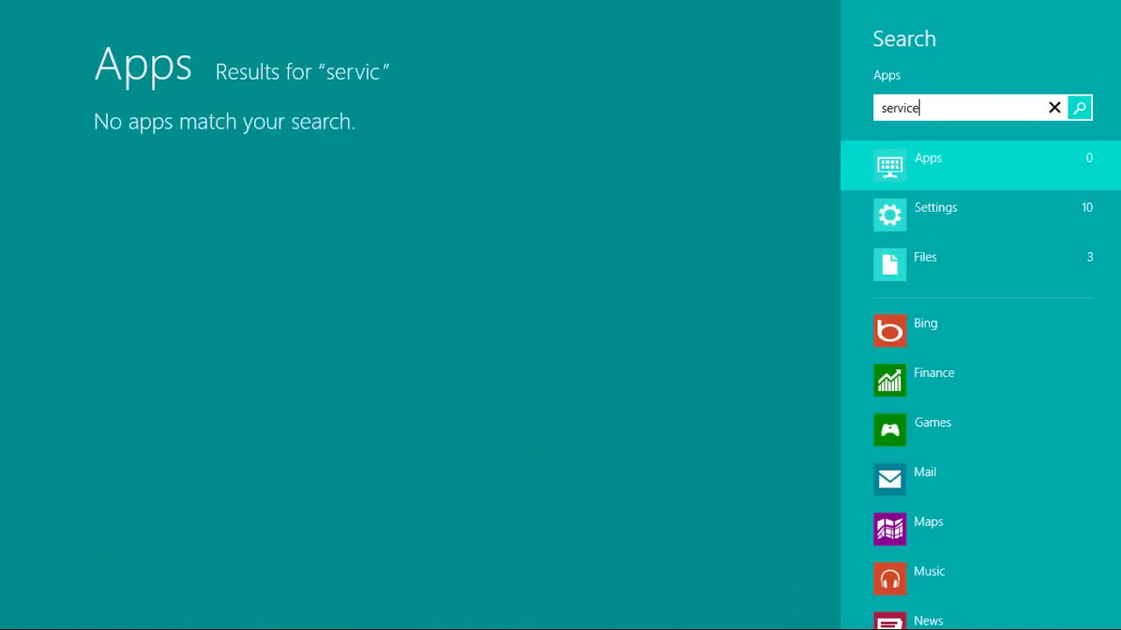
type("s.msc")
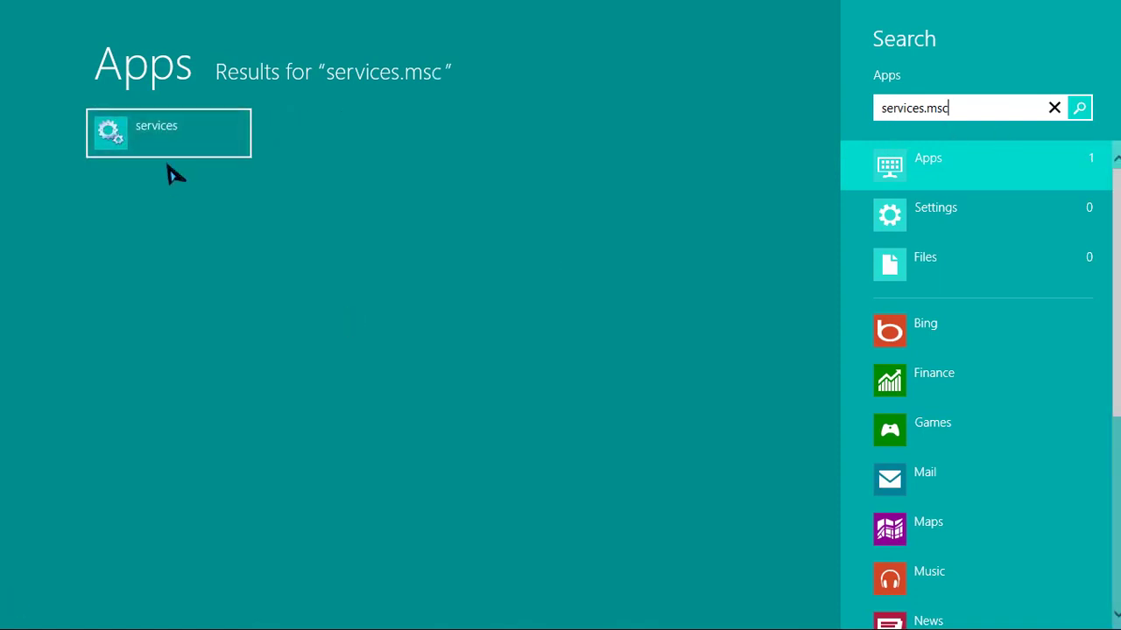
left_click(173, 135)
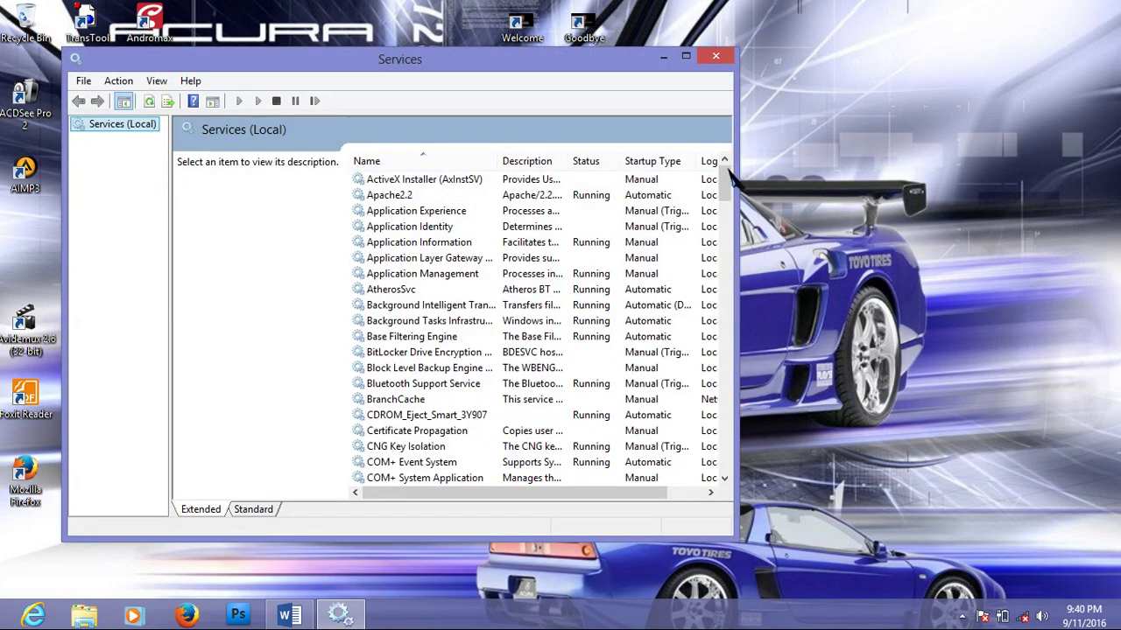
- Start the DapodikDB and DapodikWebSrv services and close the Services window
scroll(732, 186, "down", 3)
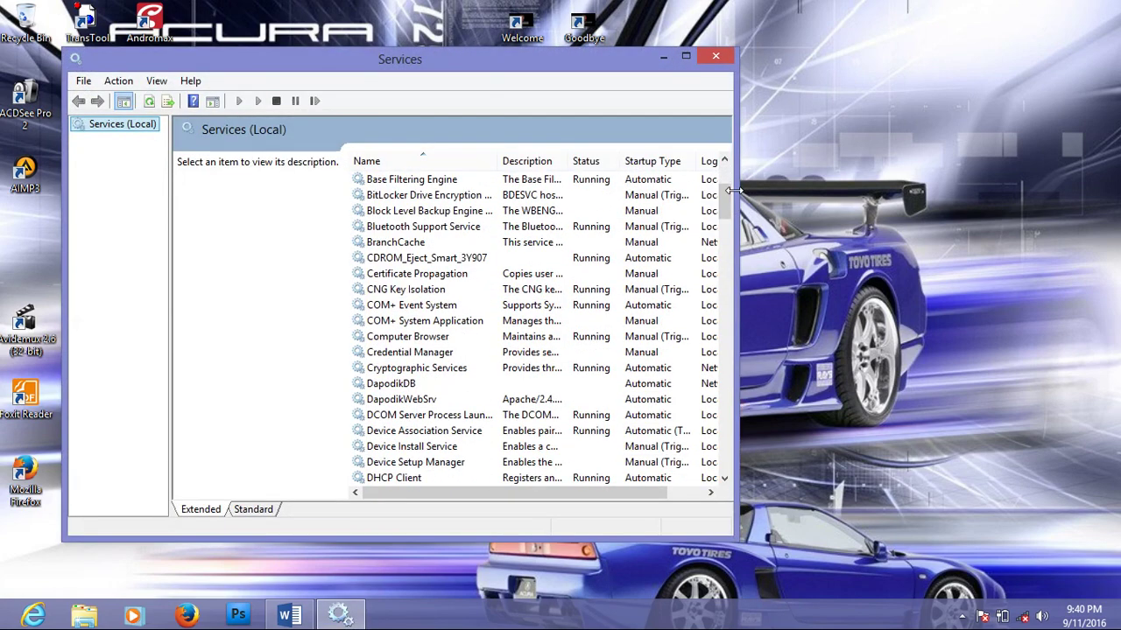
left_click(395, 384)
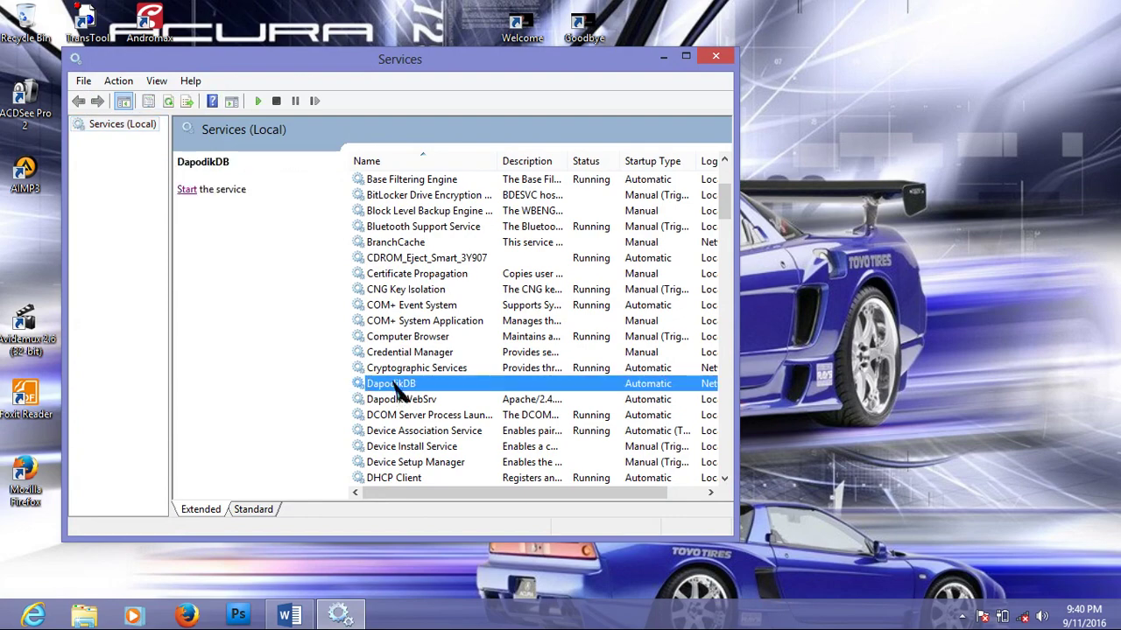
left_click(186, 190)
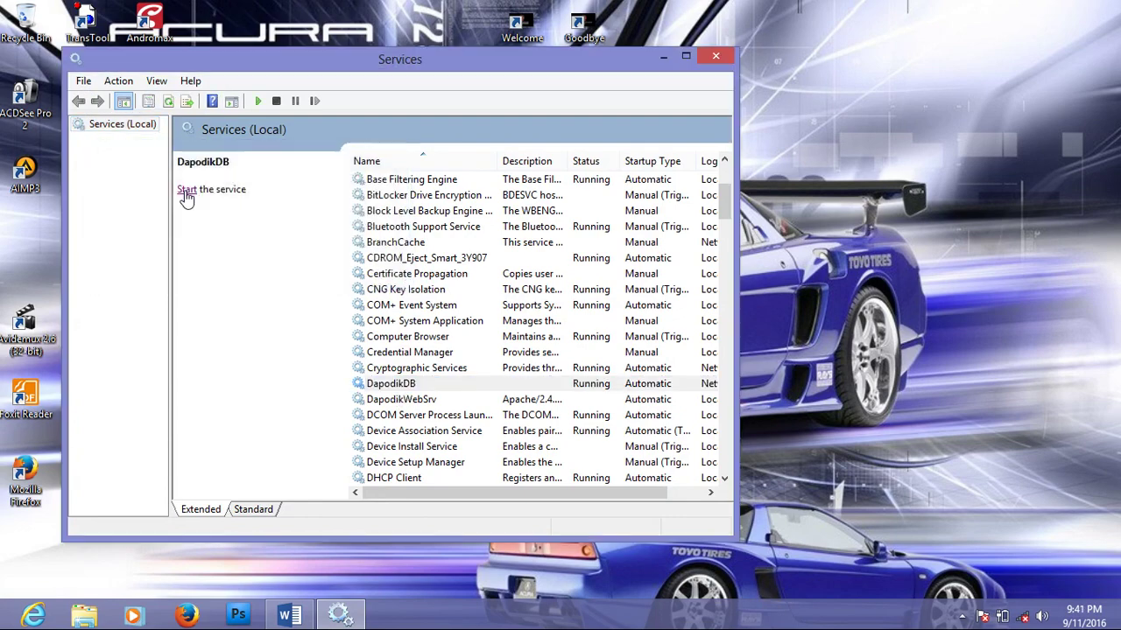
left_click(392, 401)
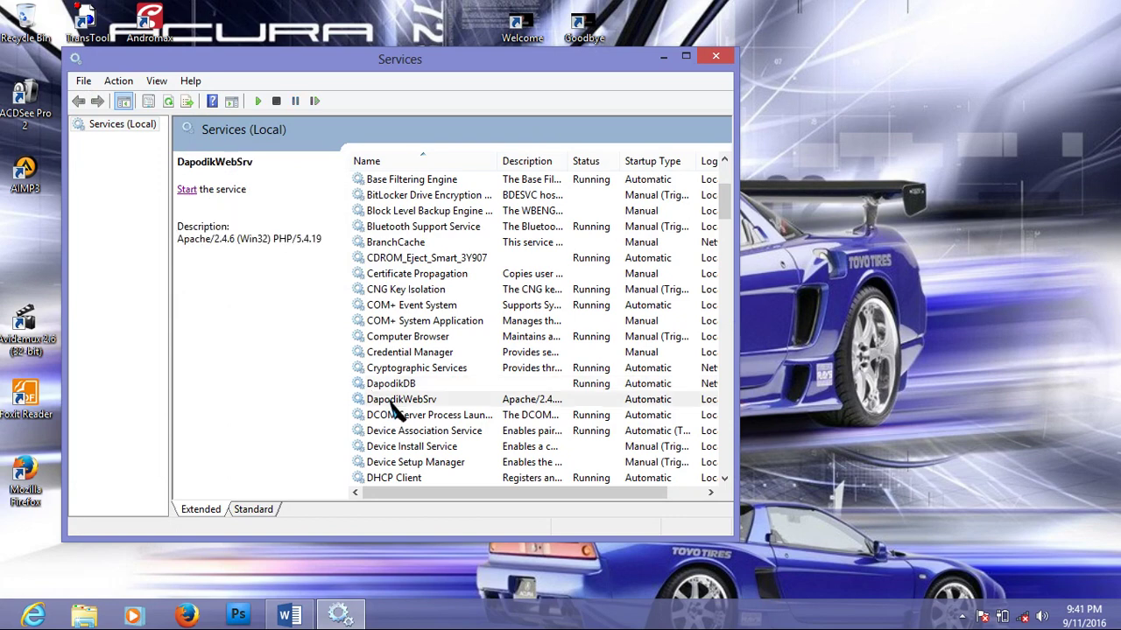
left_click(190, 193)
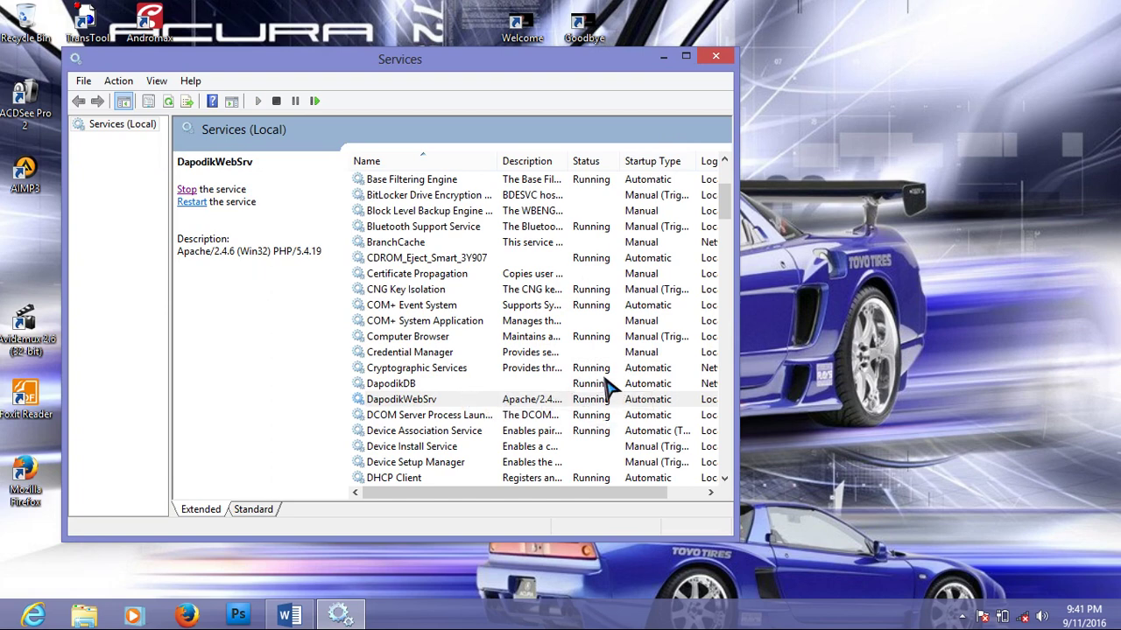
left_click(715, 58)
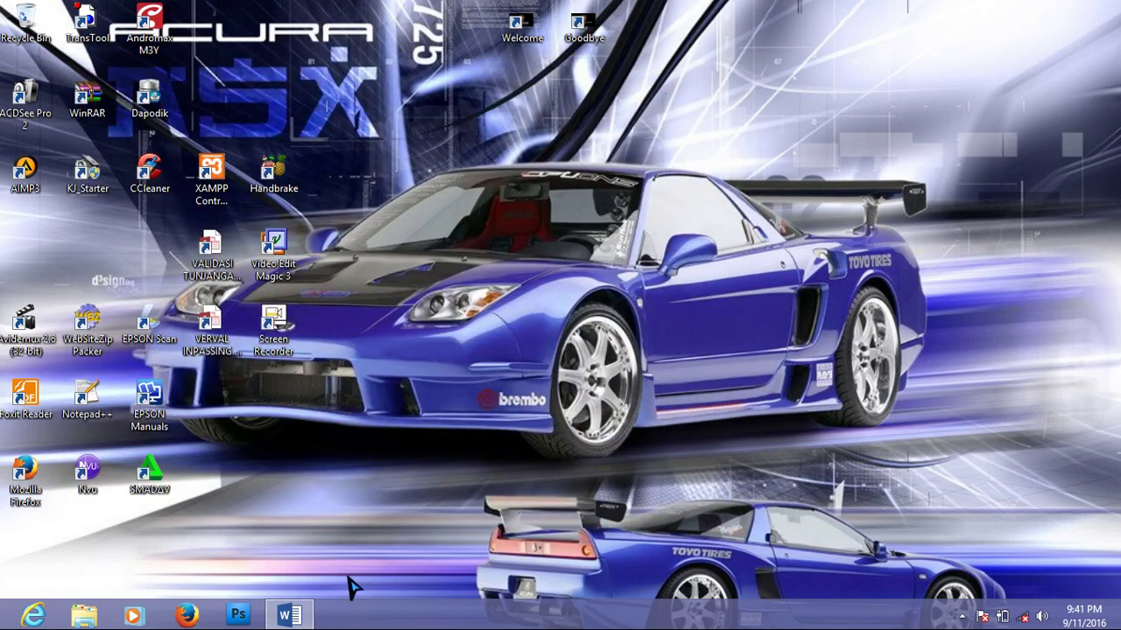
- Switch to the Word document and replace all its text with "Data Aplikasi Dapodik Sudah Berhasil Direstore, sekarang"
left_click(304, 622)
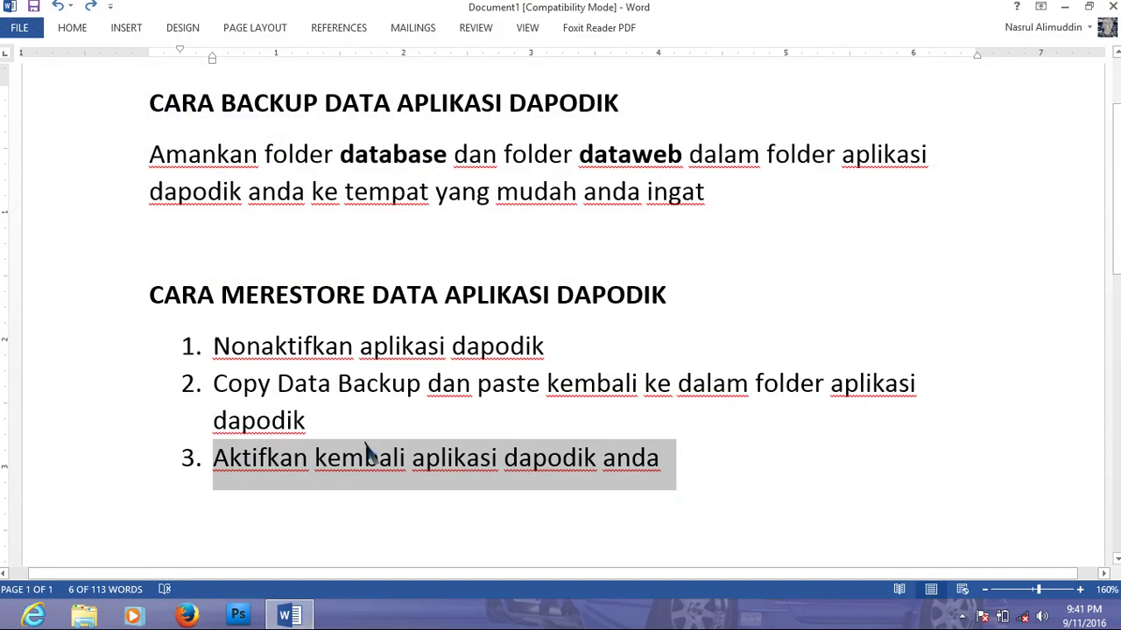
key("ctrl+a")
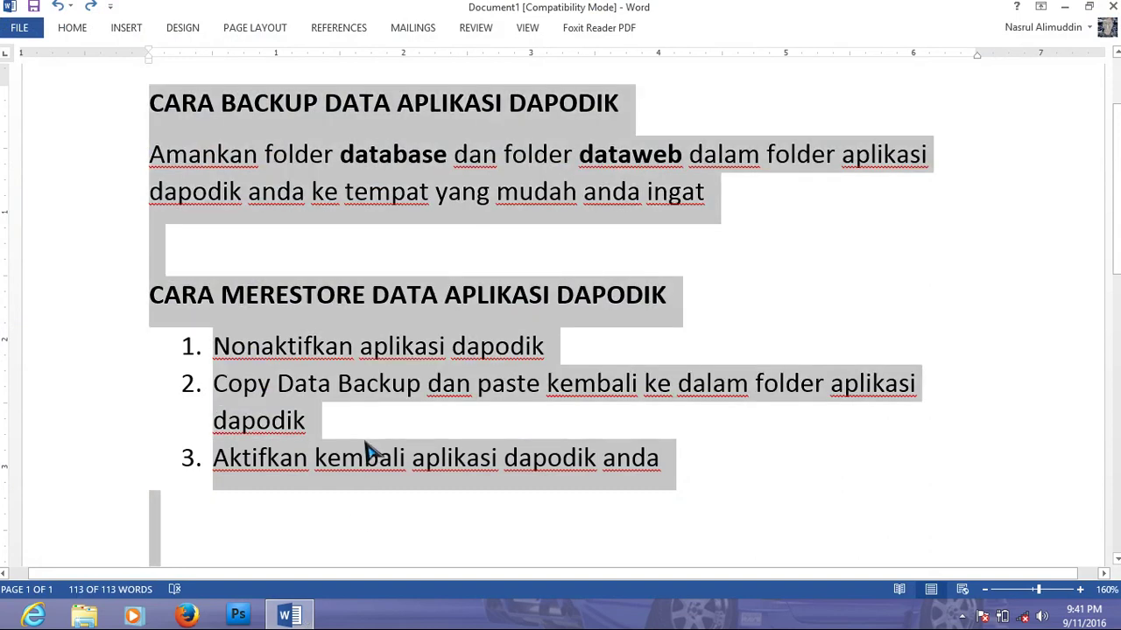
type("Data")
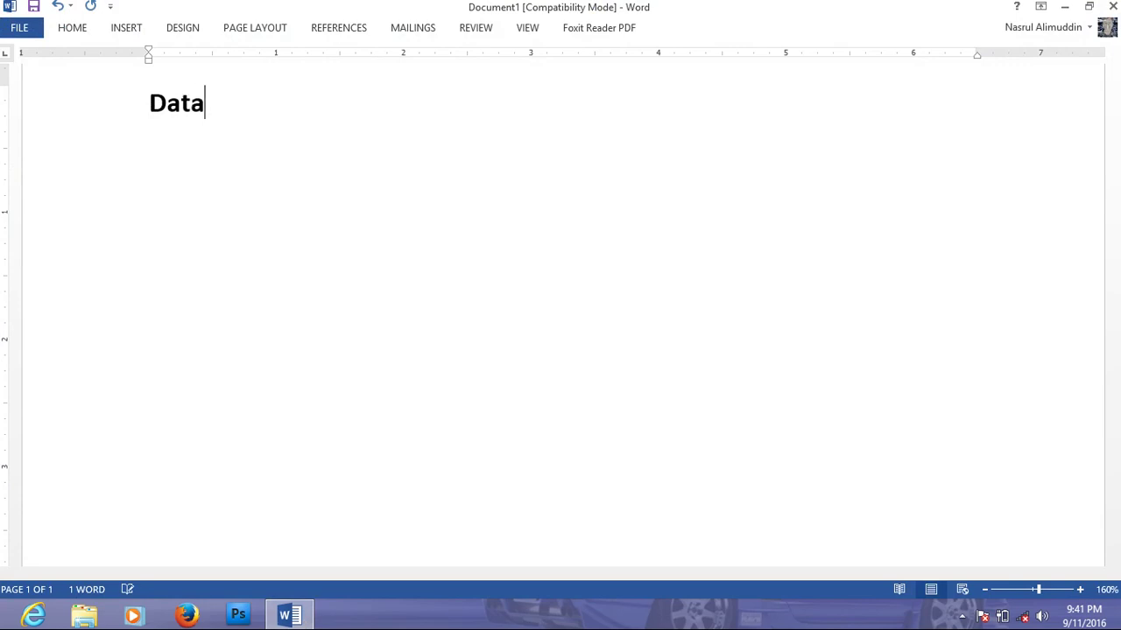
type(" Aplikas")
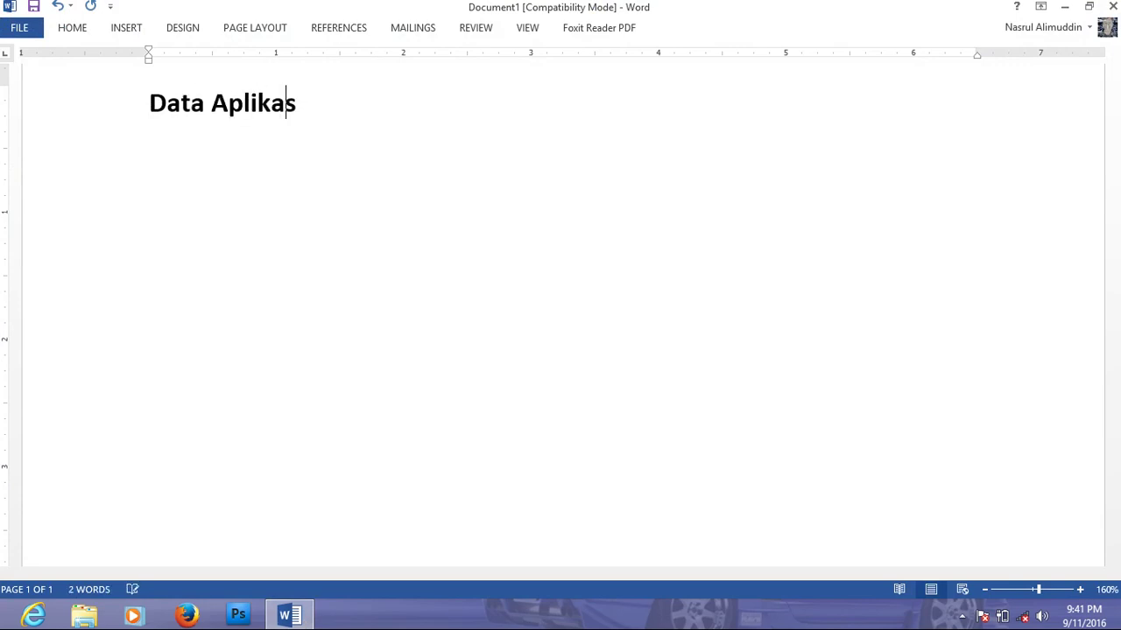
type("i Dap")
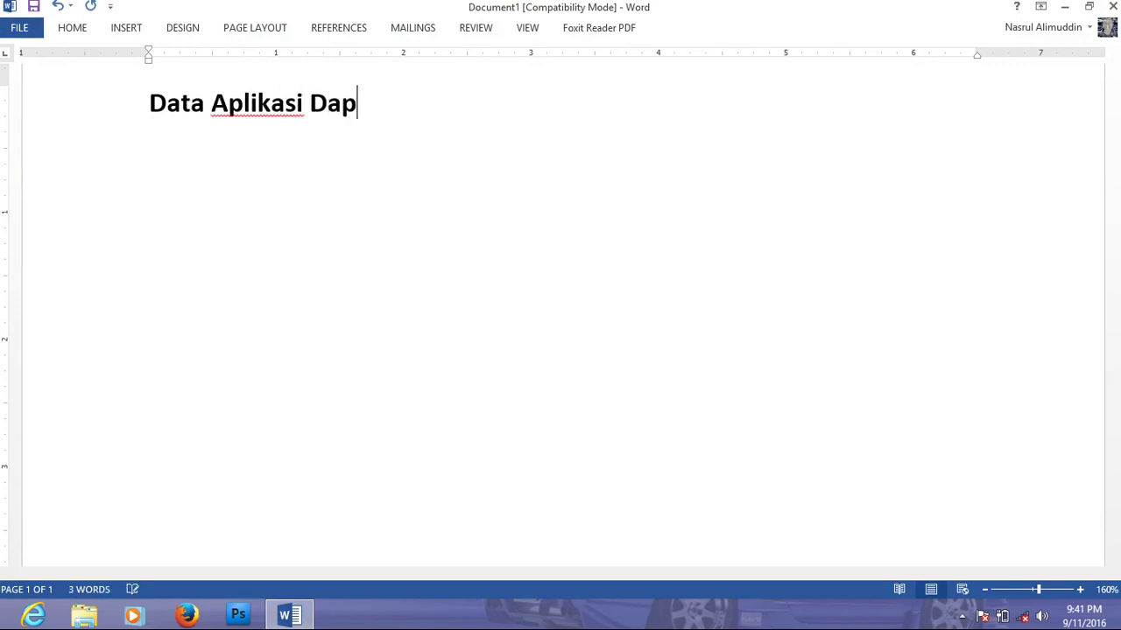
type("odik S")
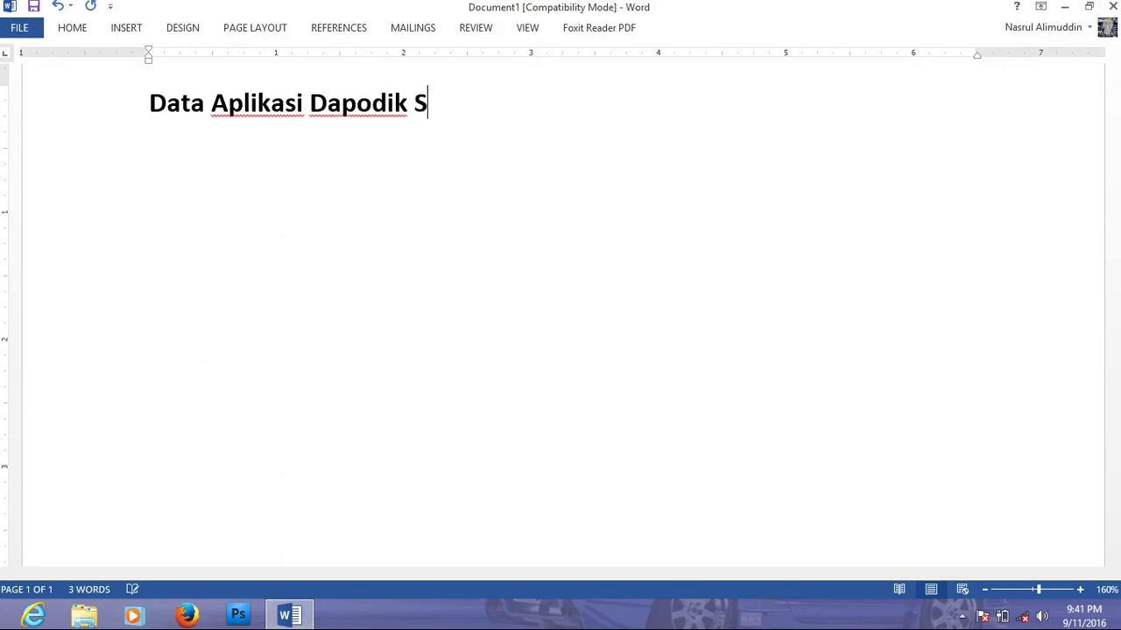
type("udah ")
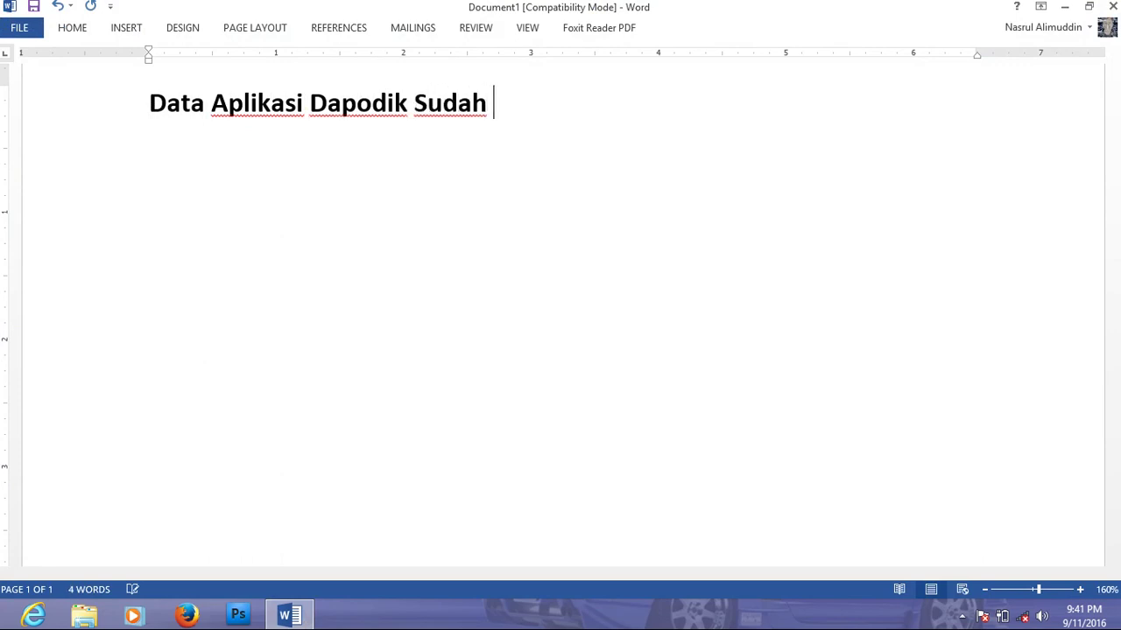
type("Berhas")
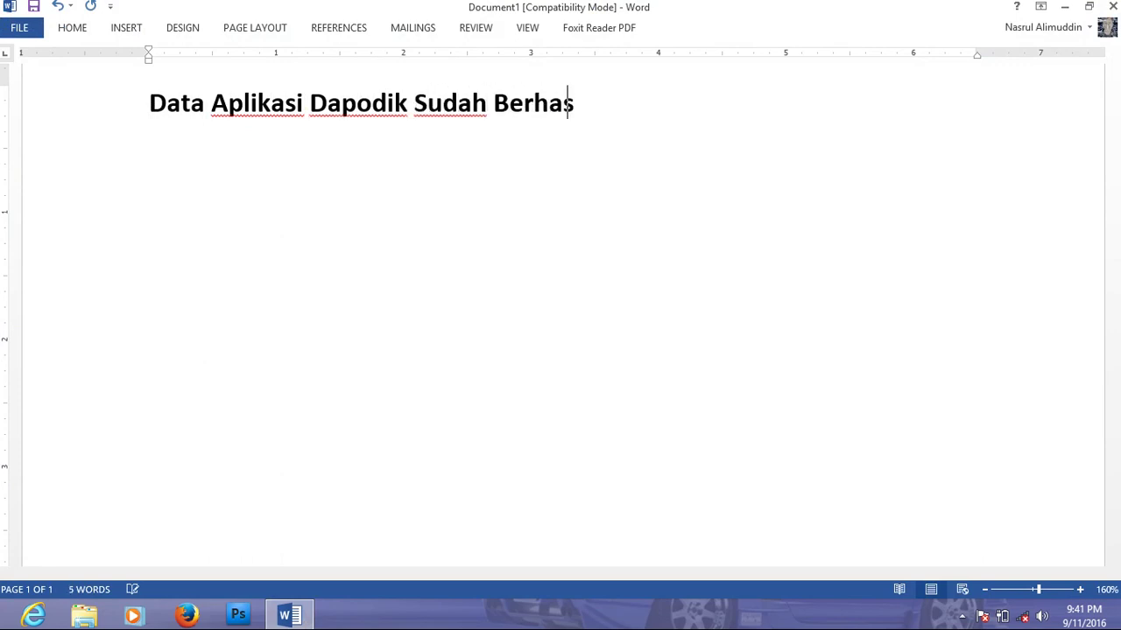
type("il Di")
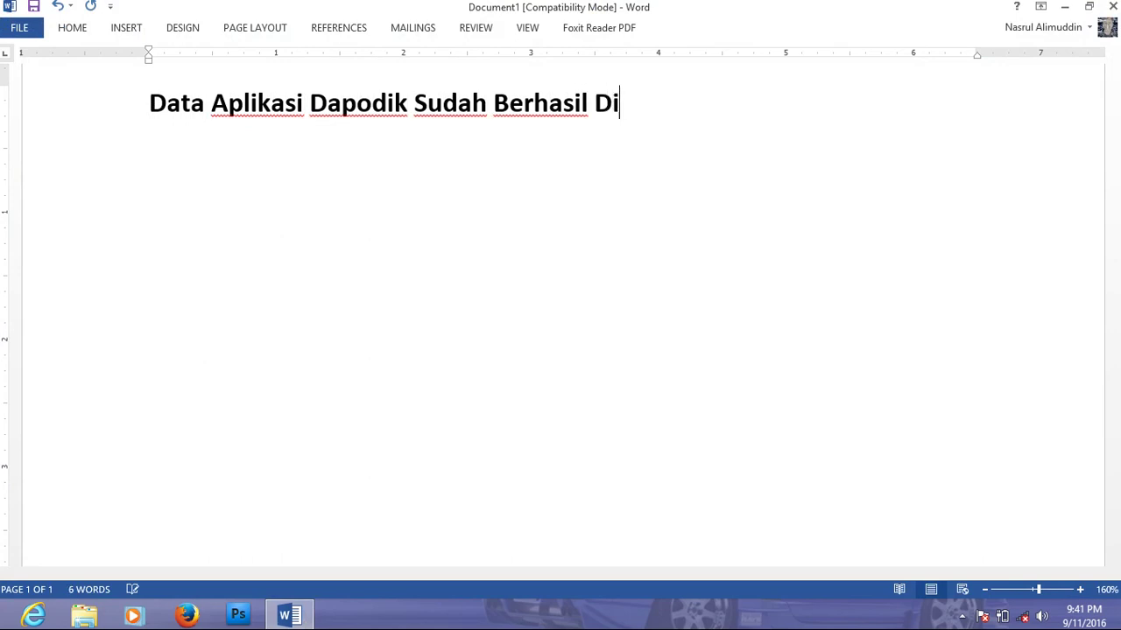
type("resto")
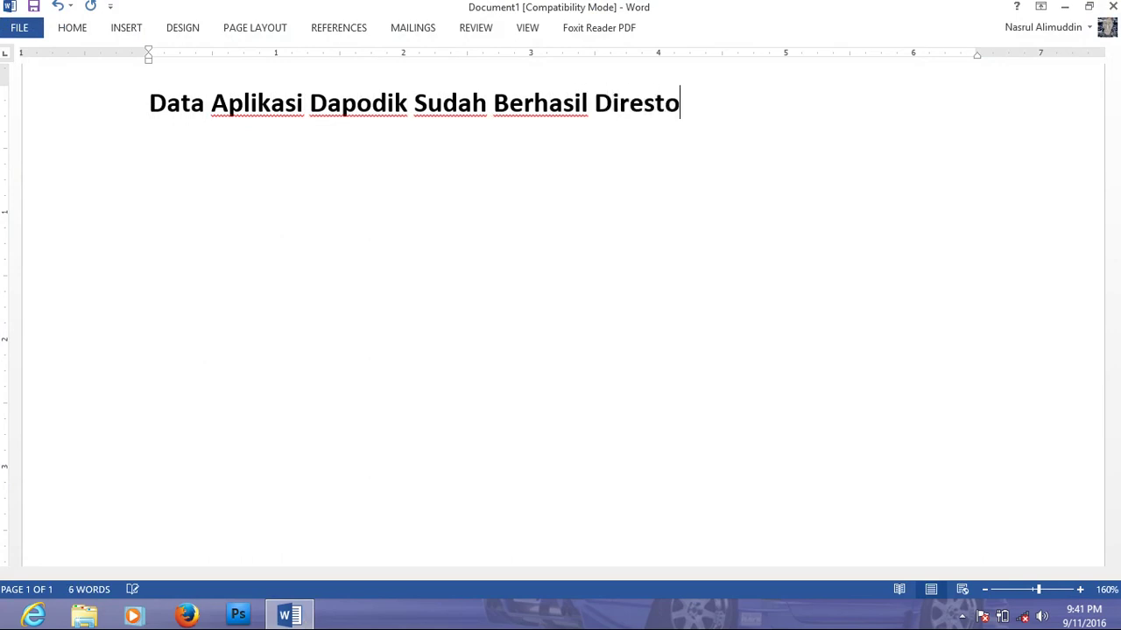
type("re, sekara")
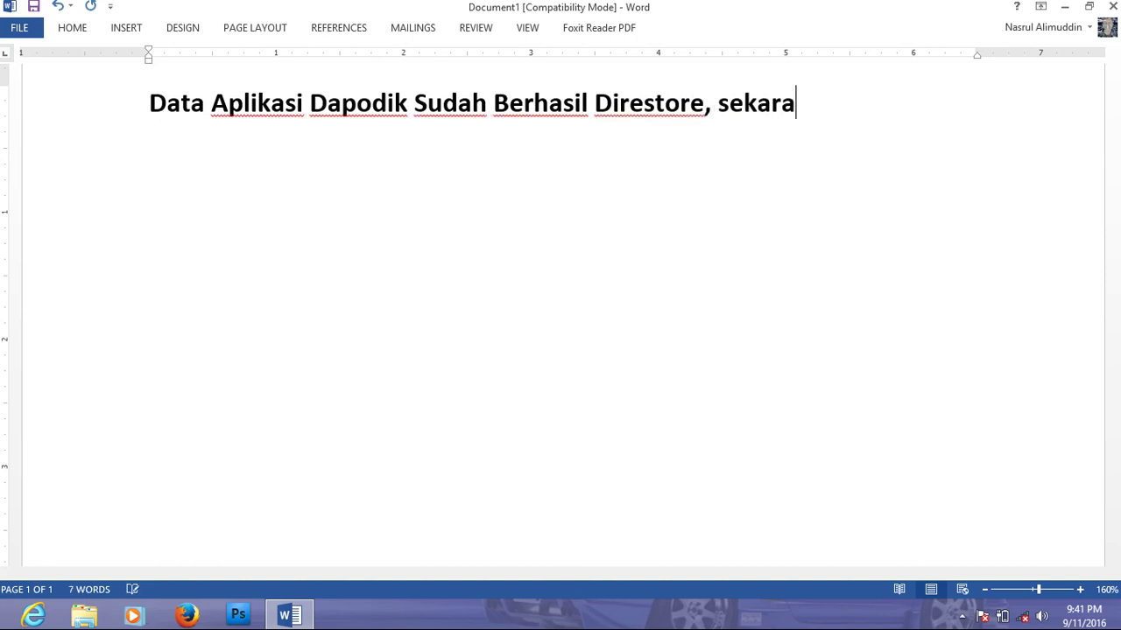
type("ng a")
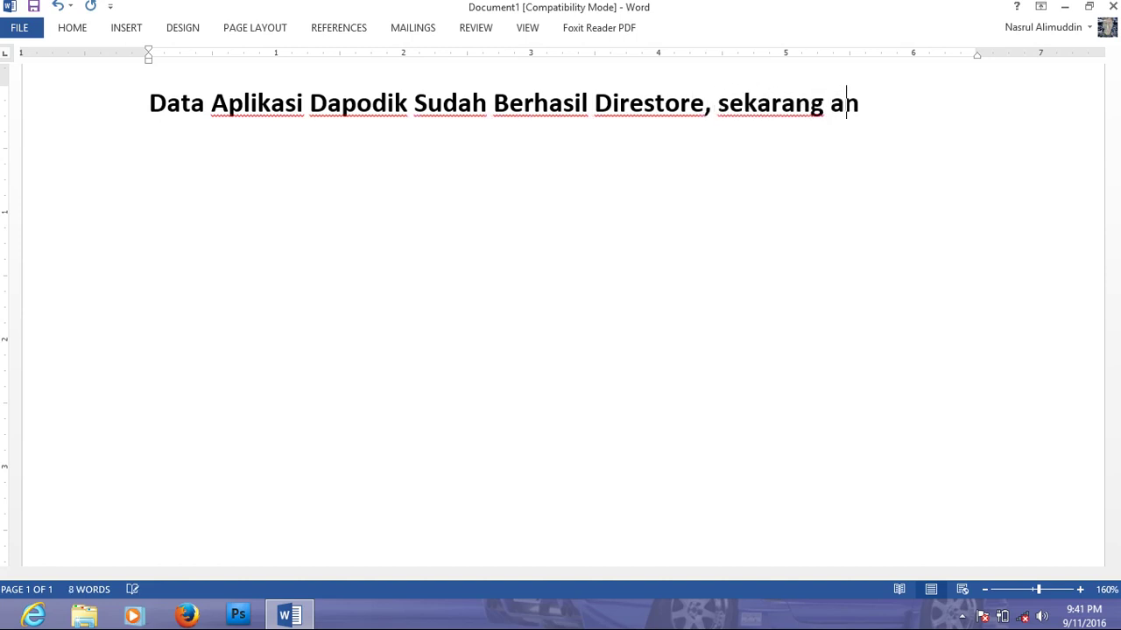
- Continue the sentence with "anda coba login kembali ke aplikasi dapodik anda"
type("nda ")
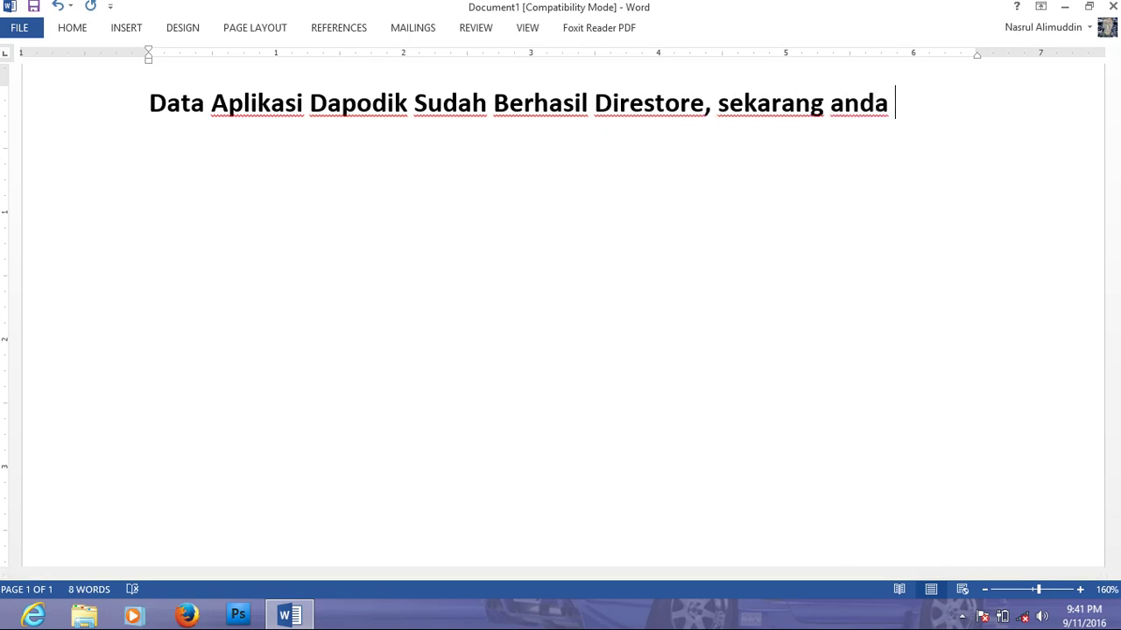
type("coba ")
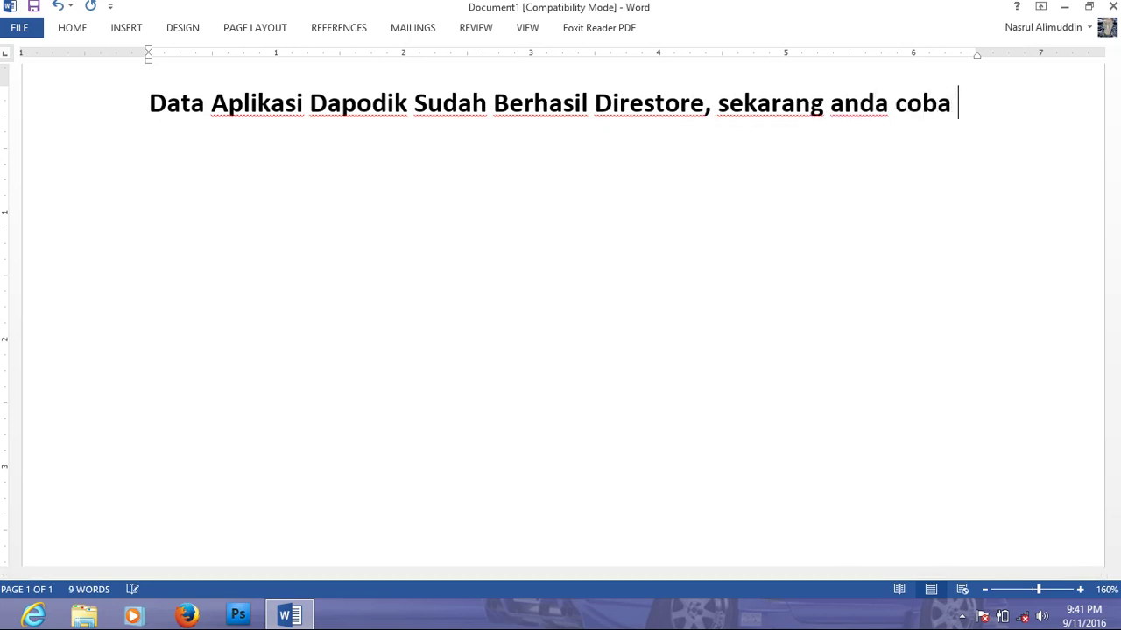
type("login ")
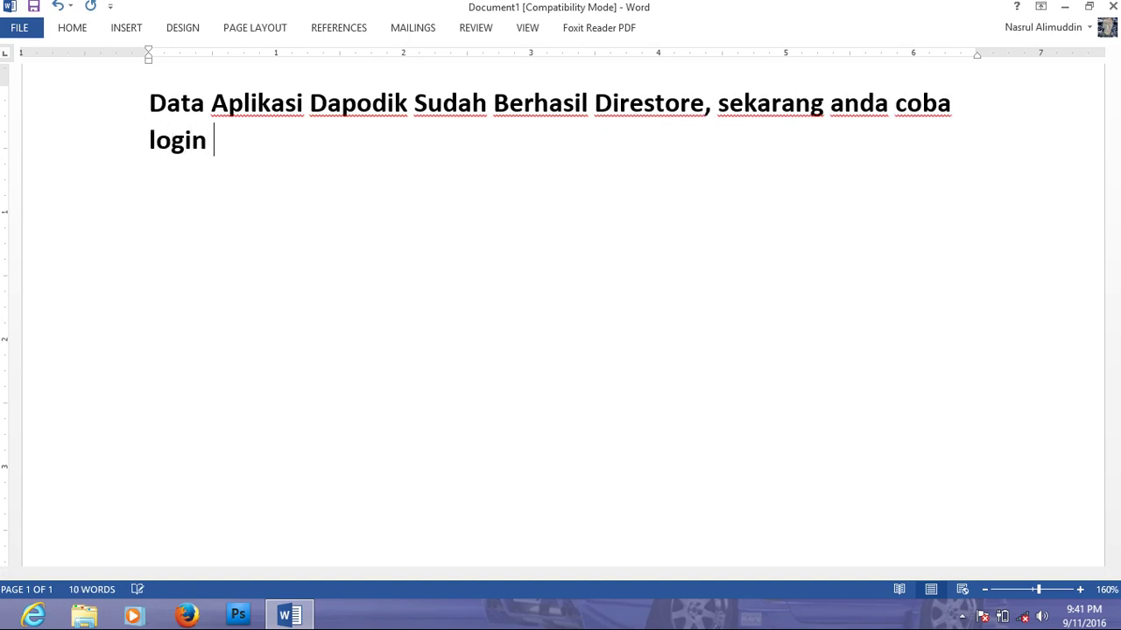
type("kembali")
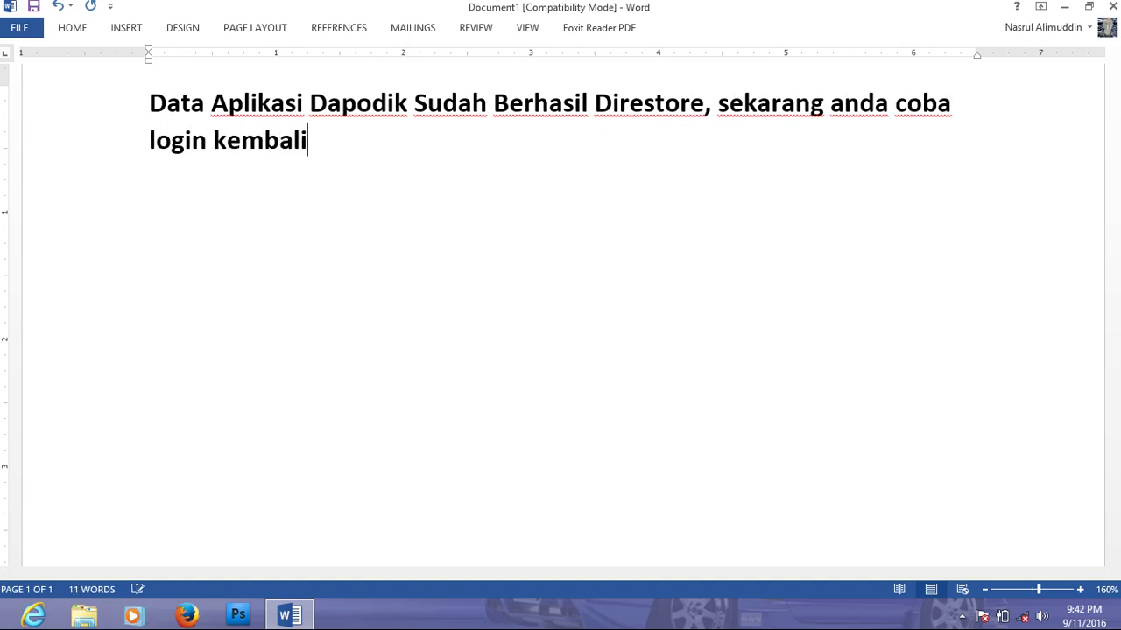
type("aplikasi")
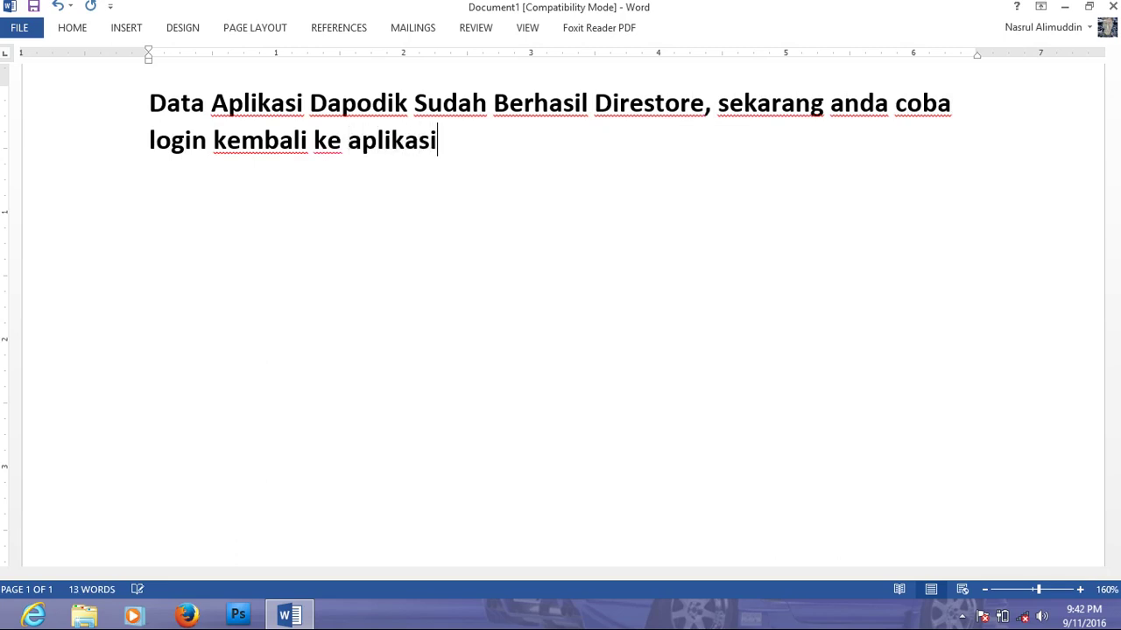
type(" dapod")
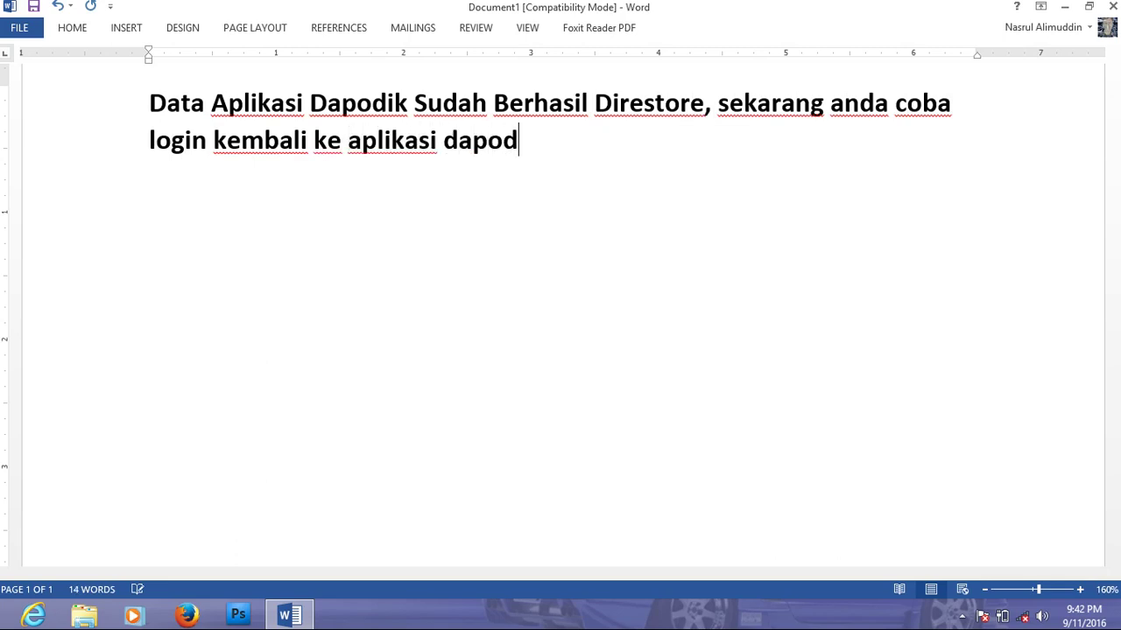
type("ik anda")
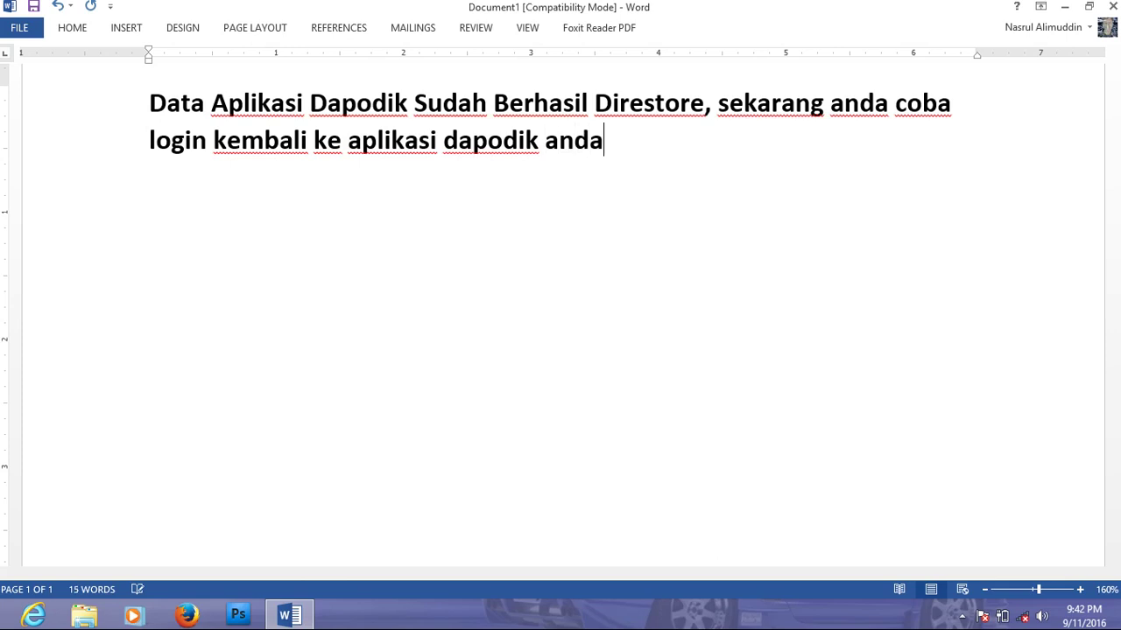
- Extend the sentence after "dapodik anda" with ", data anda tampak seperti sebelum"
type(", data ")
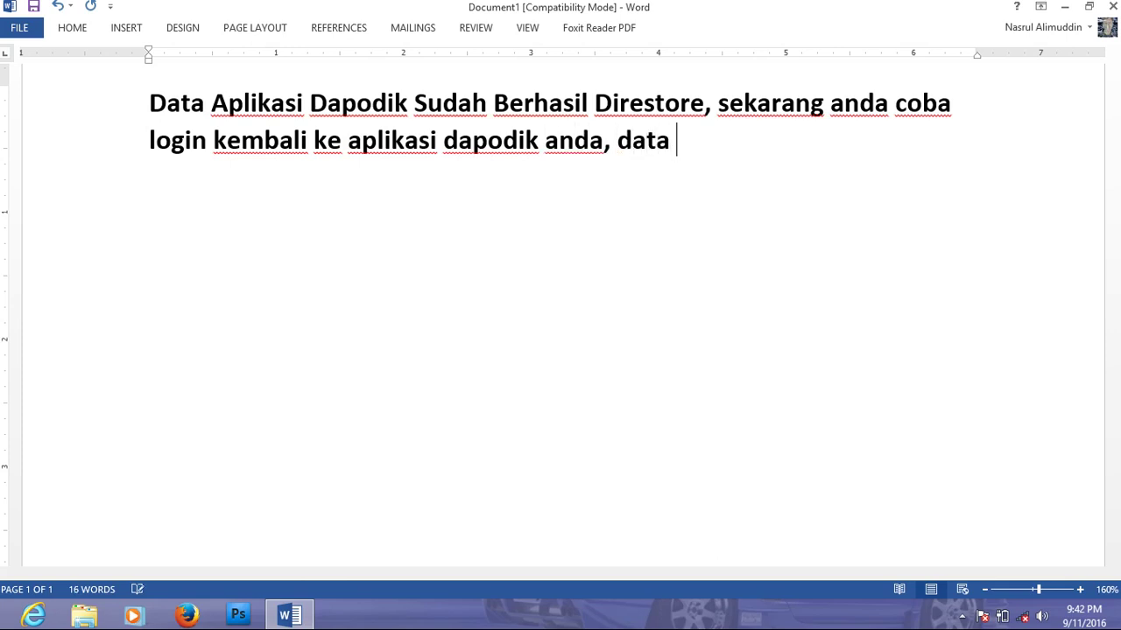
type("anda")
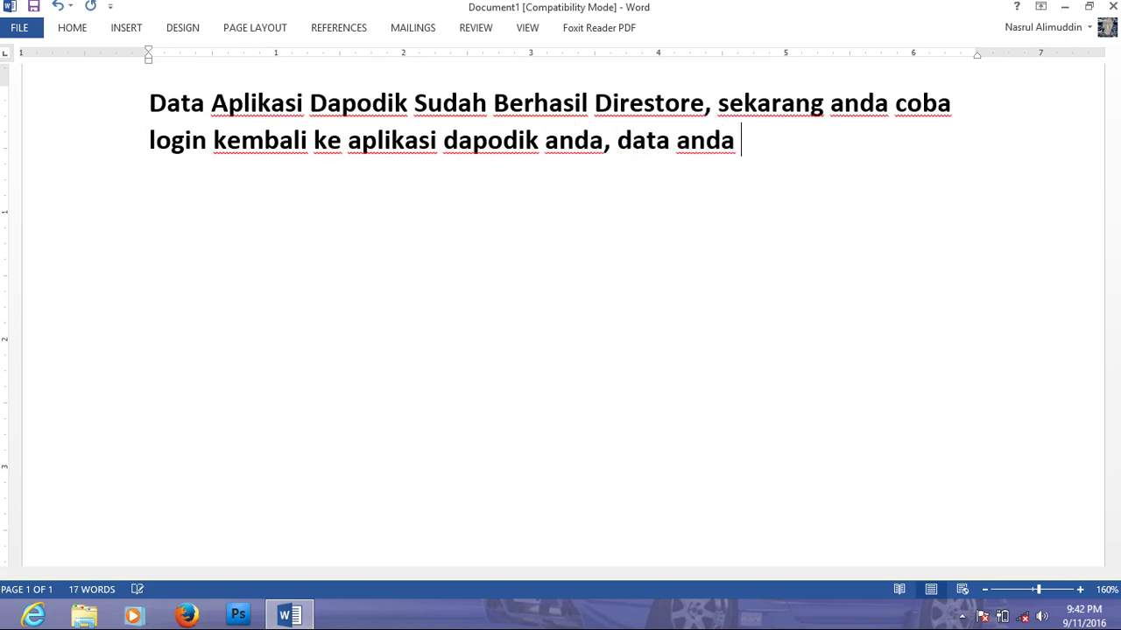
type(" tampak sep")
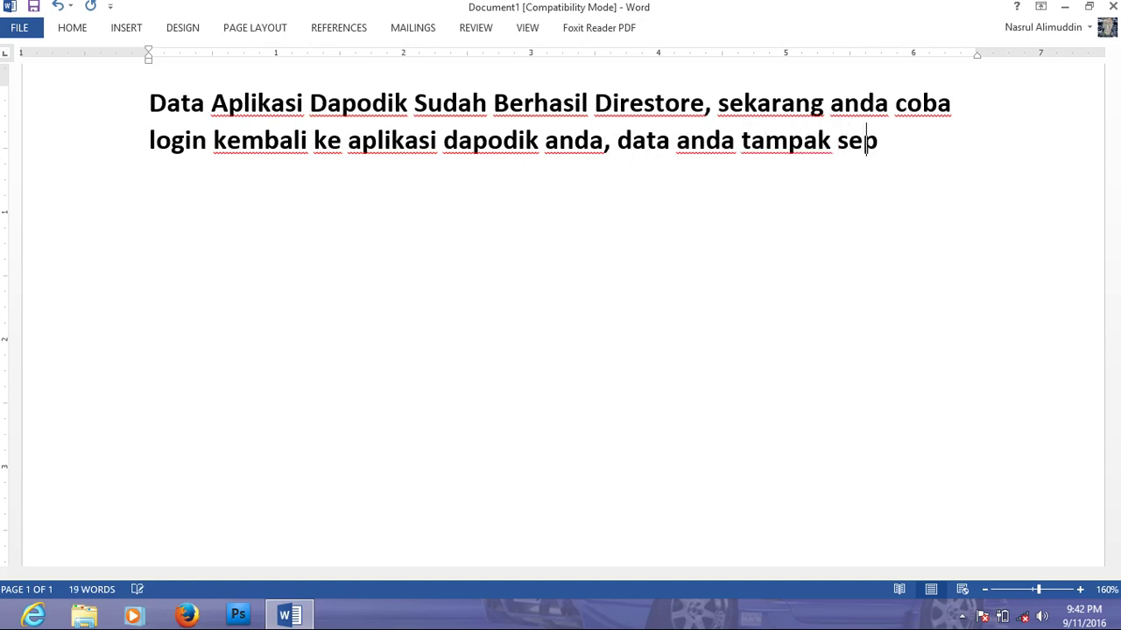
type("erti s")
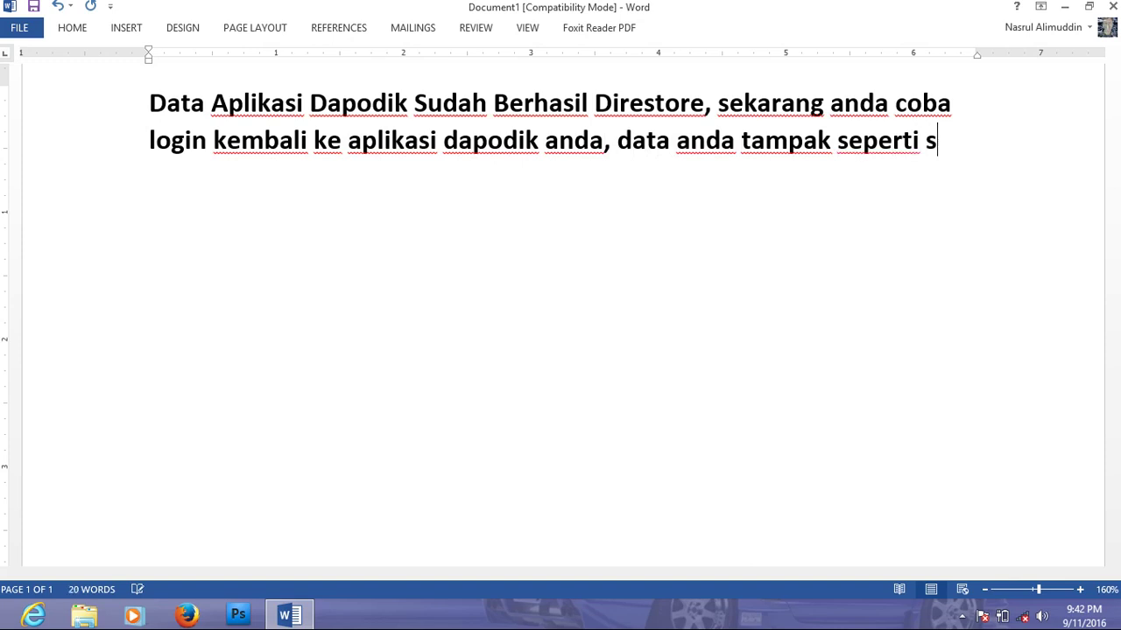
type("ebelum me")
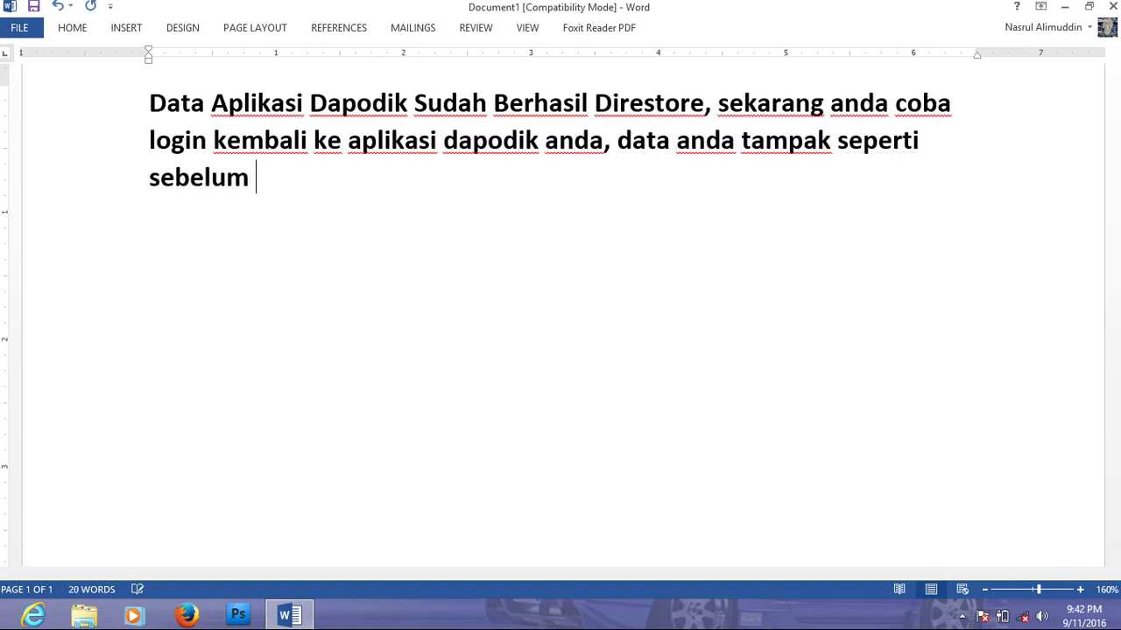